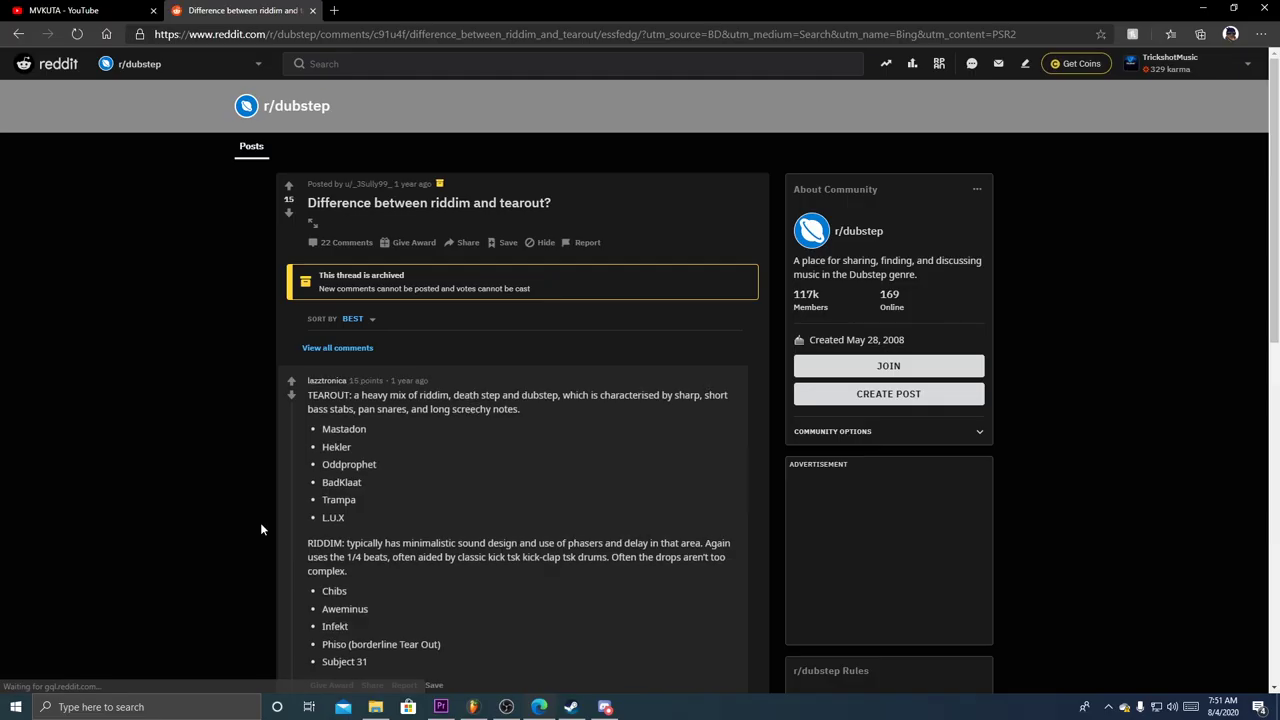
# Highlight the top comment's tearout definition in the riddim vs tearout thread and scroll further down.
pyautogui.moveTo(353, 395); pyautogui.dragTo(487, 410)
pyautogui.scroll(-2, 462, 451)
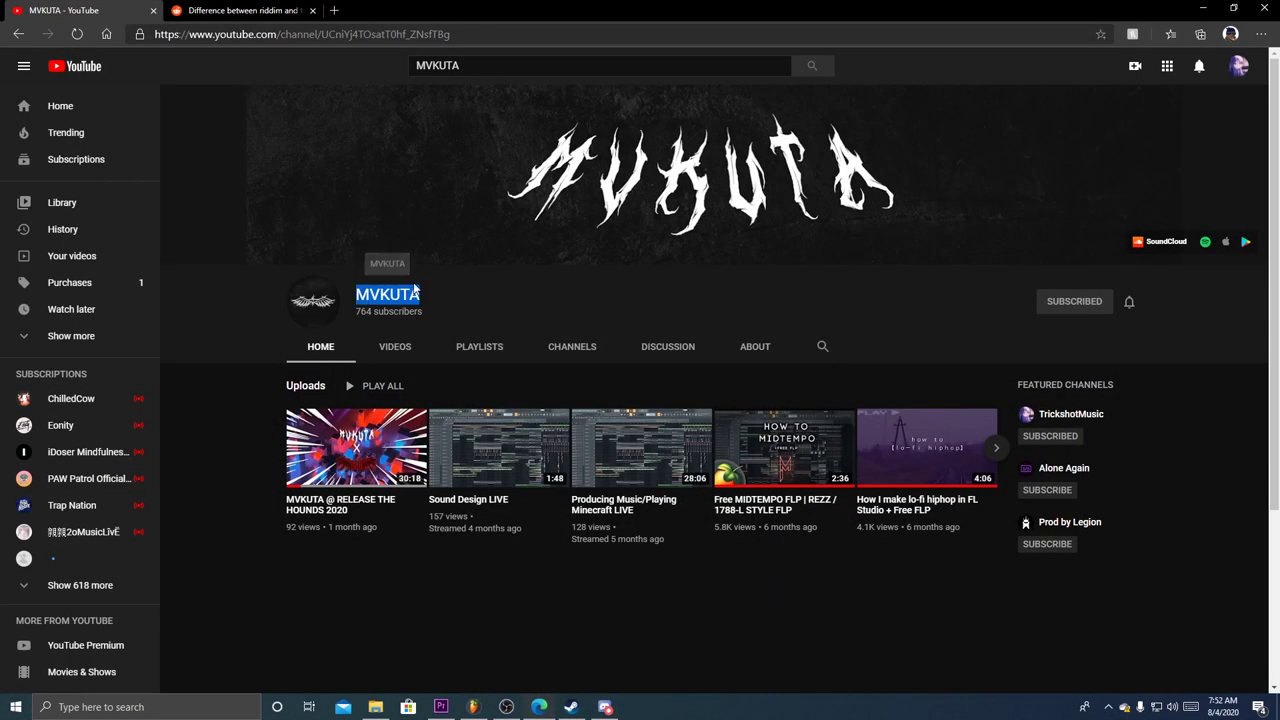
# Select the full MVKUTA channel name, then switch to the Tearout Tutorial project in FL Studio.
pyautogui.moveTo(420, 294); pyautogui.dragTo(356, 294)
pyautogui.click(300, 380)
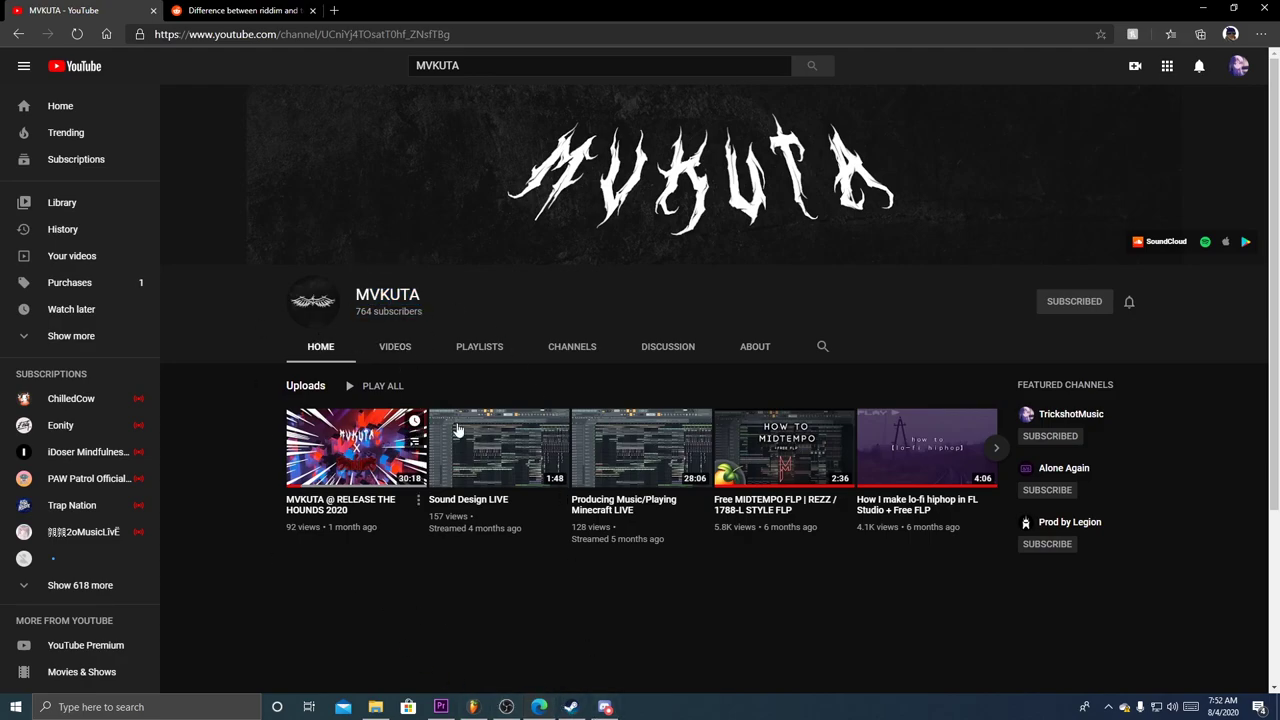
pyautogui.click(473, 707)
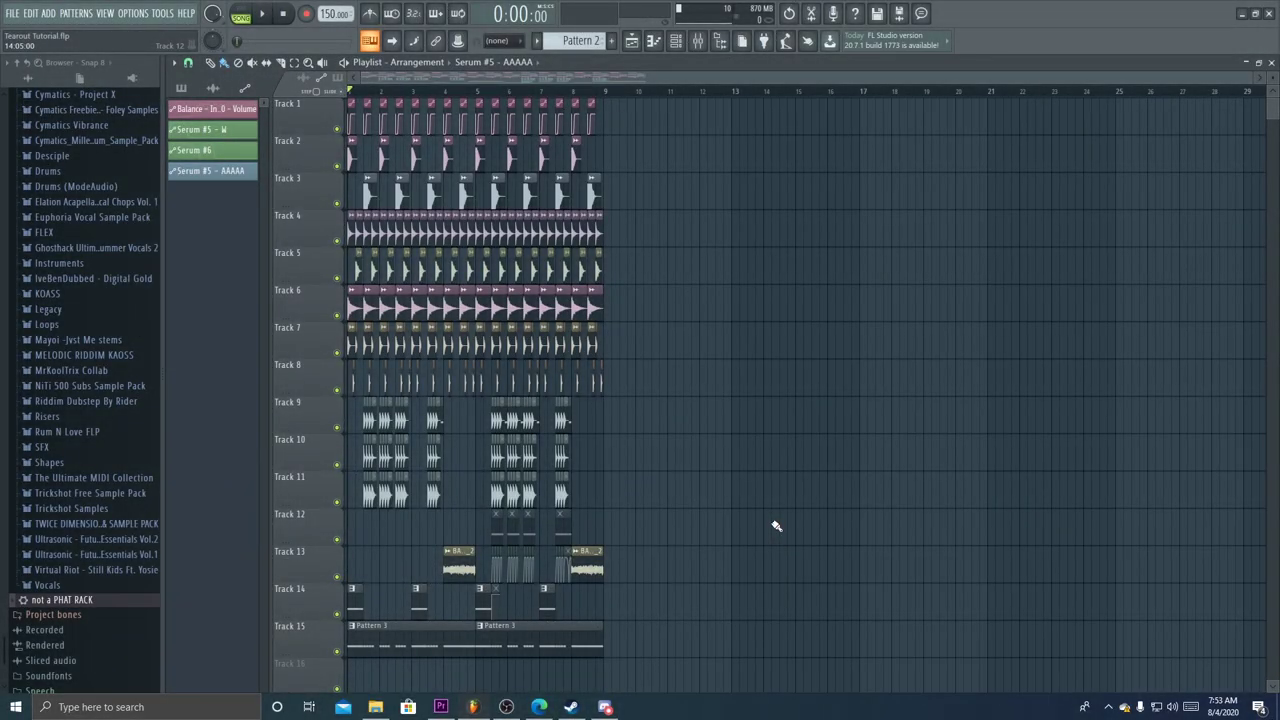
pyautogui.scroll(5, 468, 160)
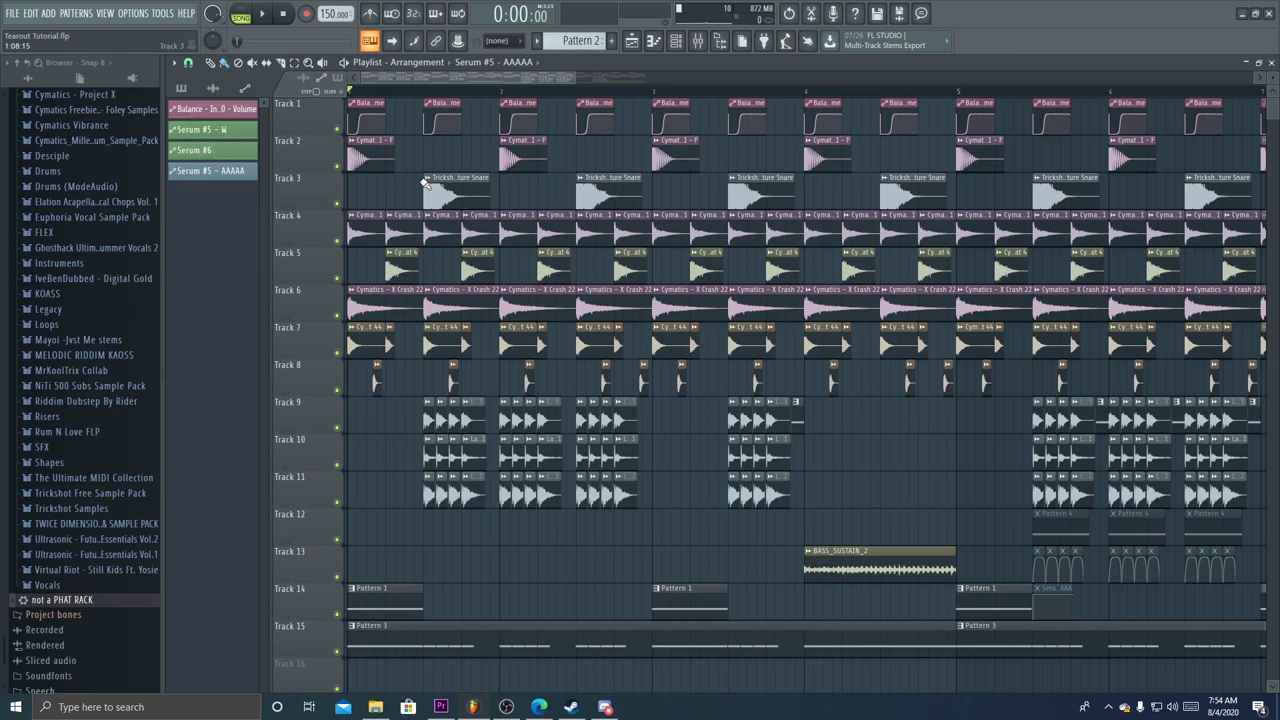
pyautogui.scroll(2, 388, 204)
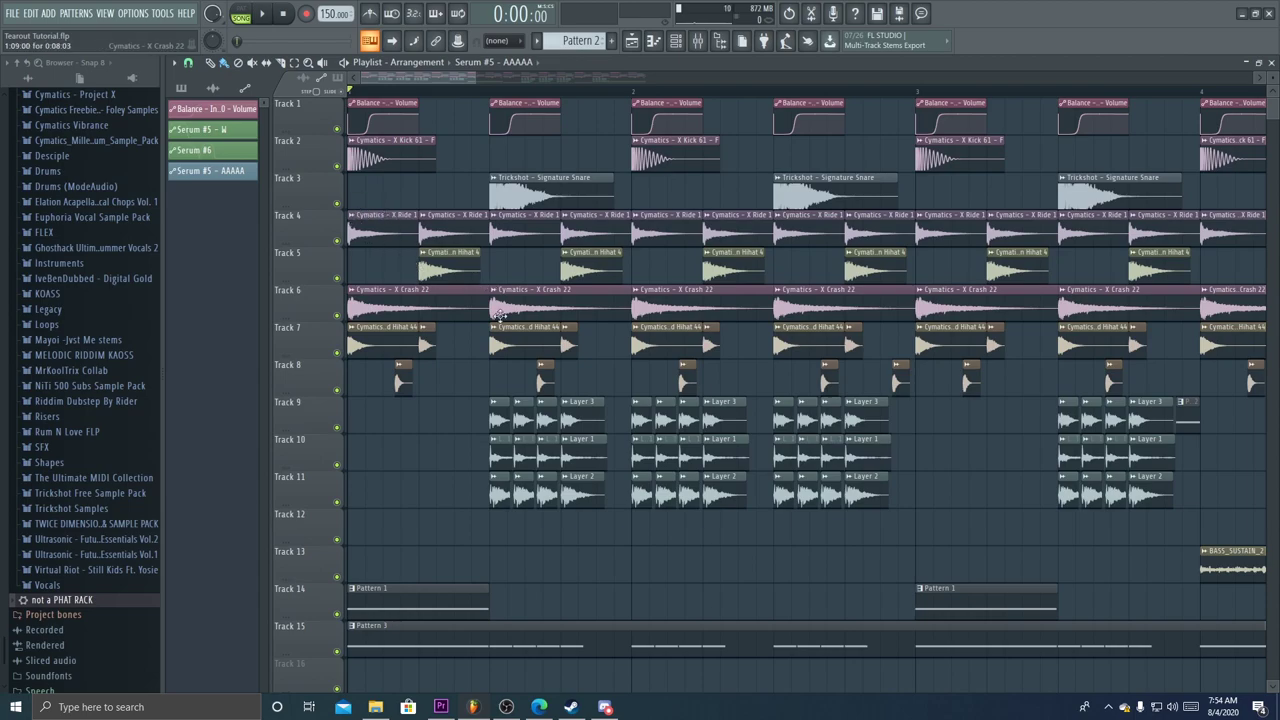
pyautogui.moveTo(338, 236); pyautogui.dragTo(344, 300)
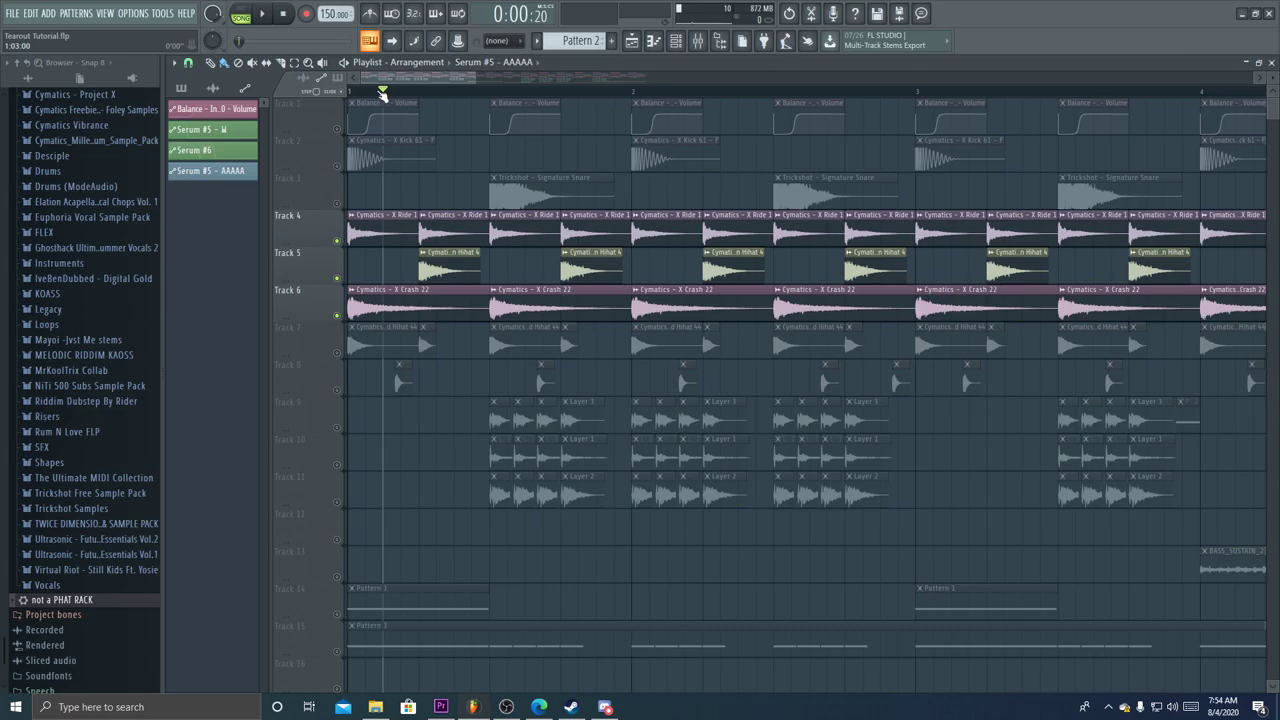
pyautogui.press('space')
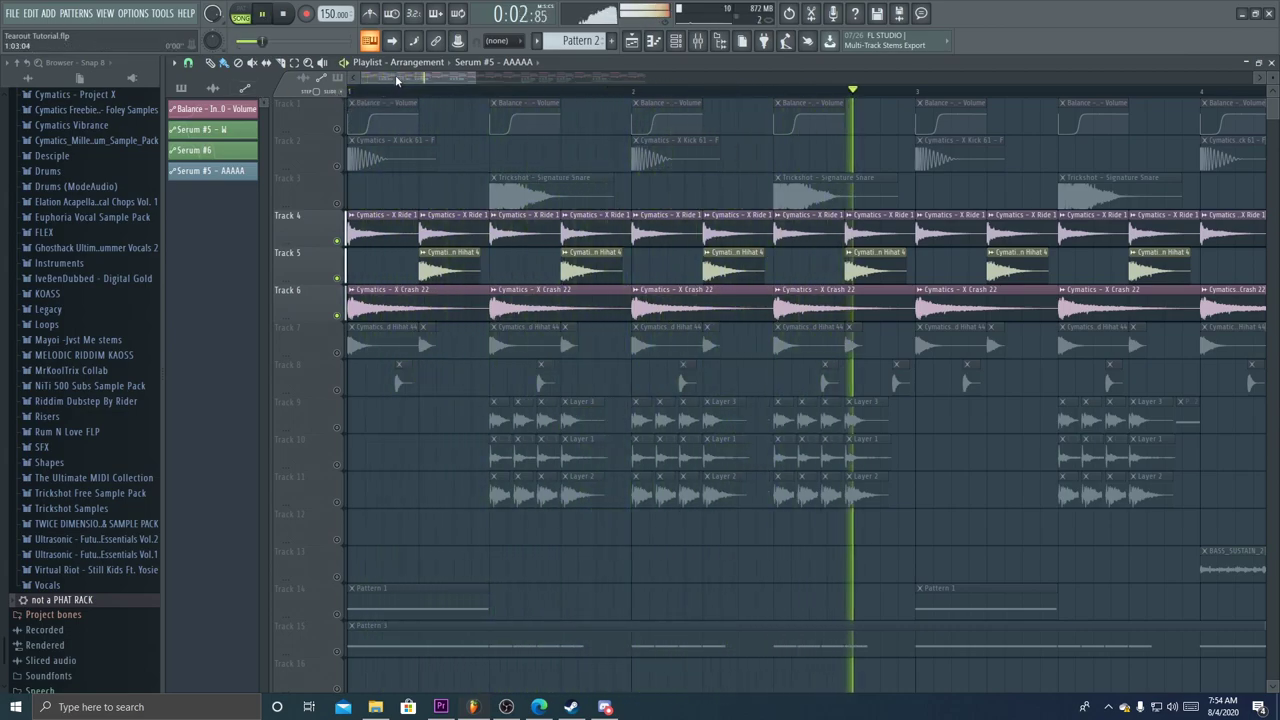
pyautogui.press('space')
pyautogui.click(340, 354)
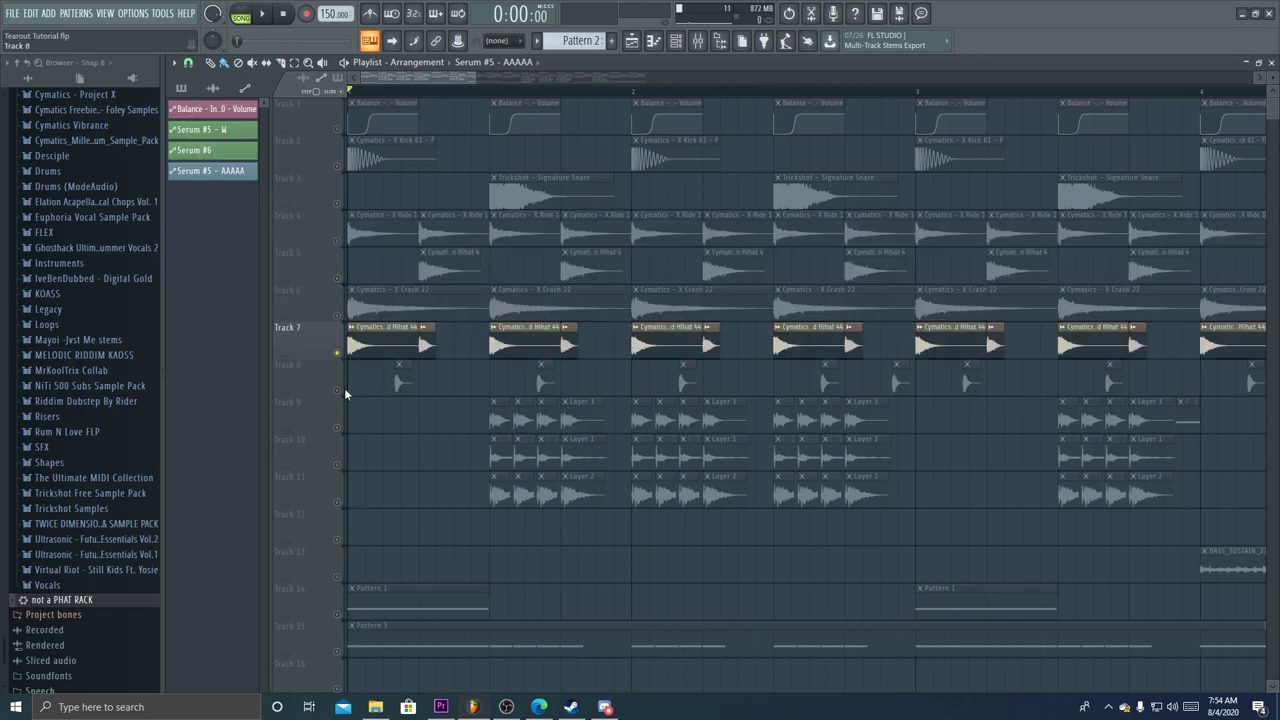
pyautogui.click(336, 390)
pyautogui.press('space')
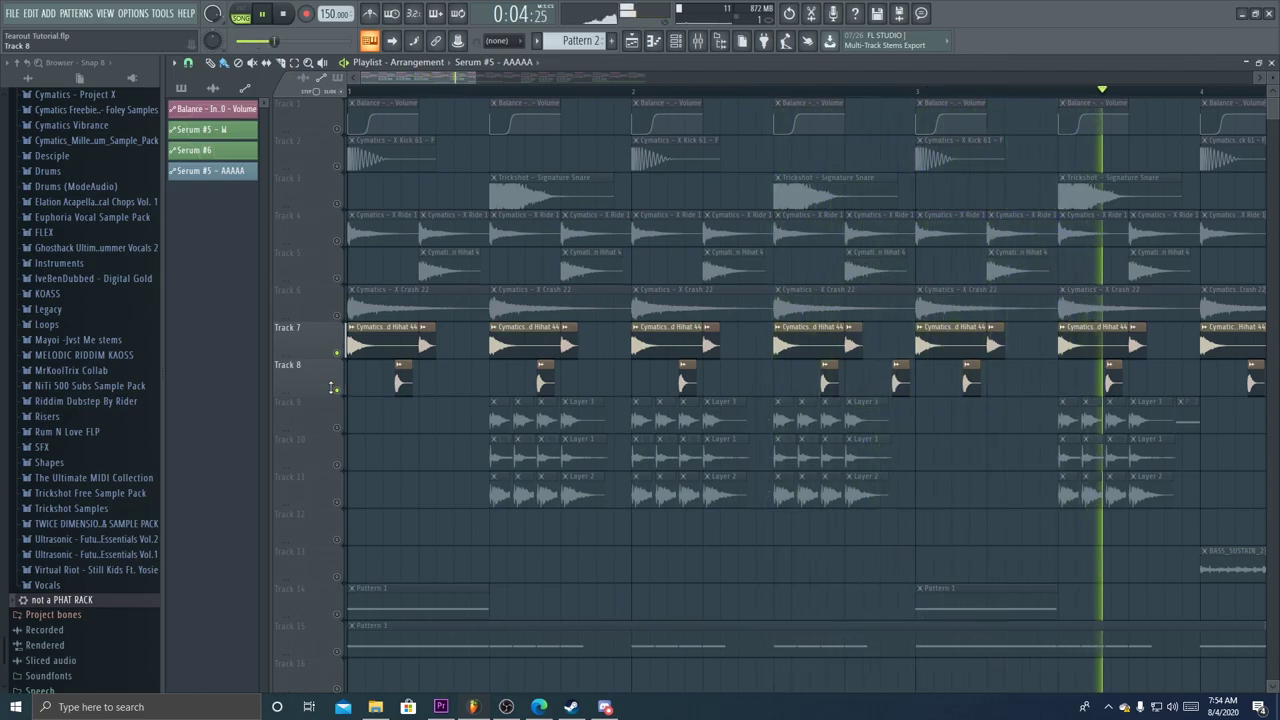
pyautogui.press('space')
pyautogui.moveTo(340, 318); pyautogui.dragTo(340, 240)
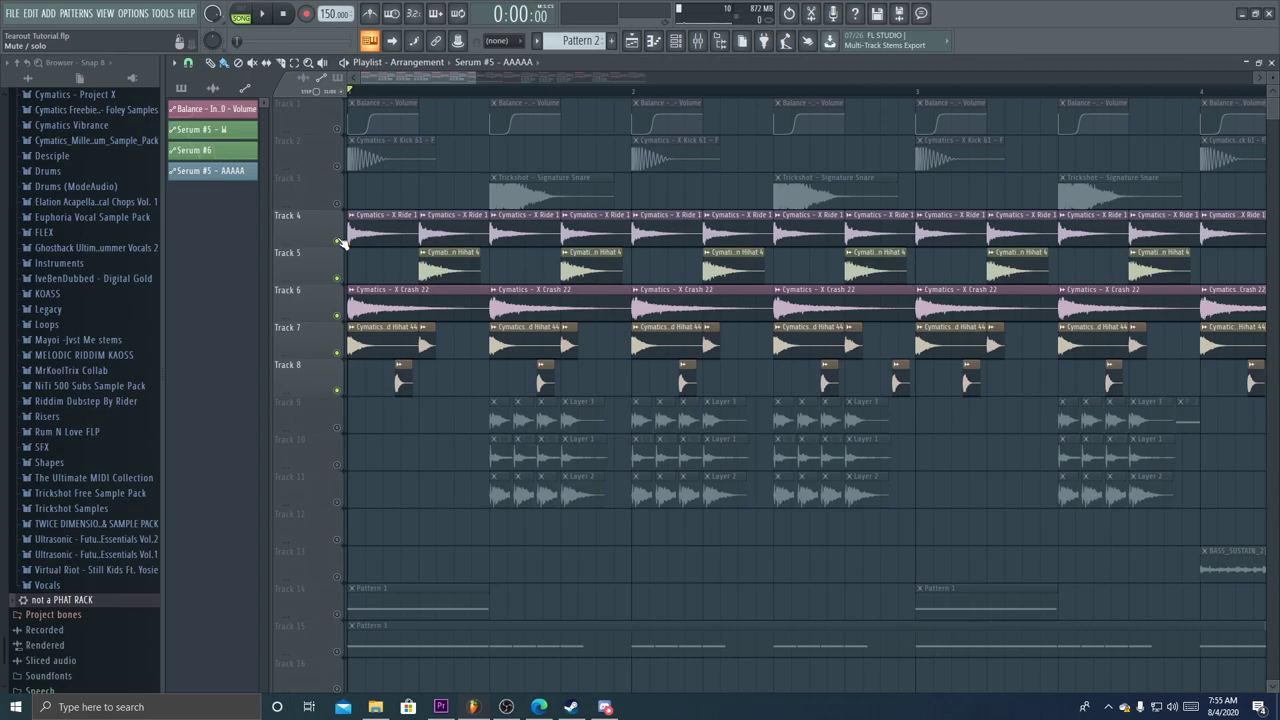
pyautogui.press('space')
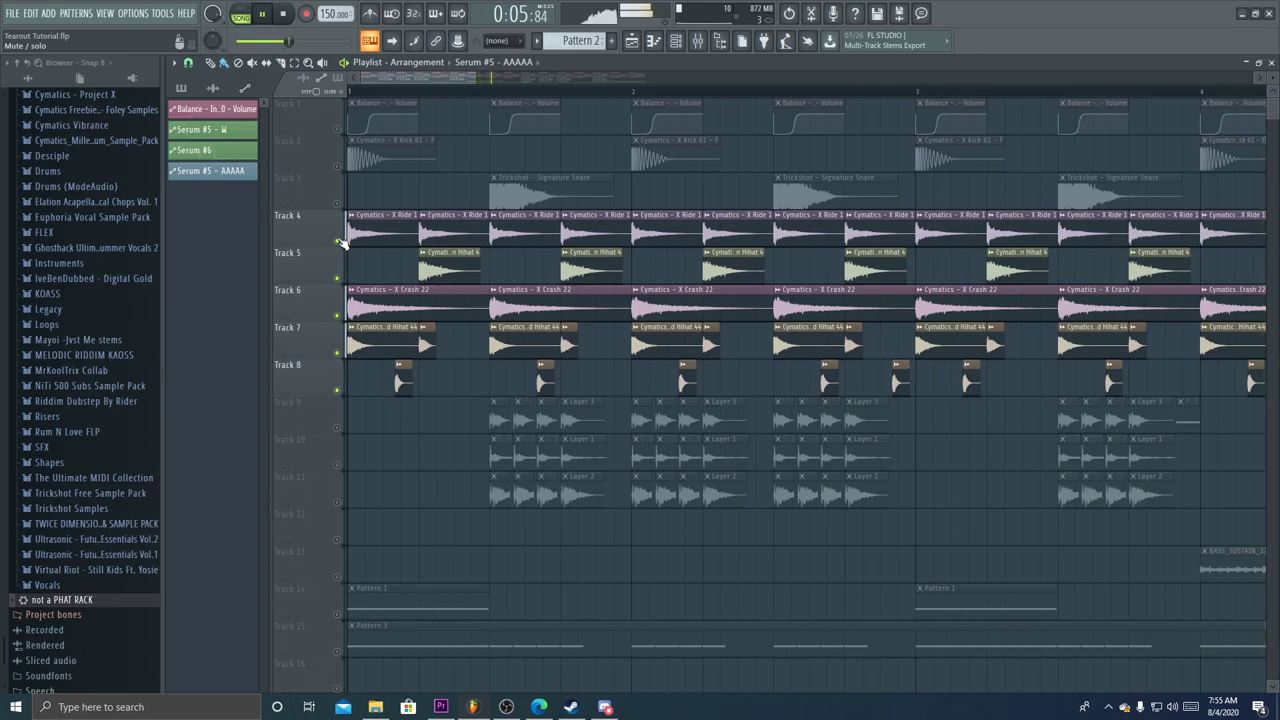
pyautogui.press('space')
pyautogui.scroll(-5, 338, 210)
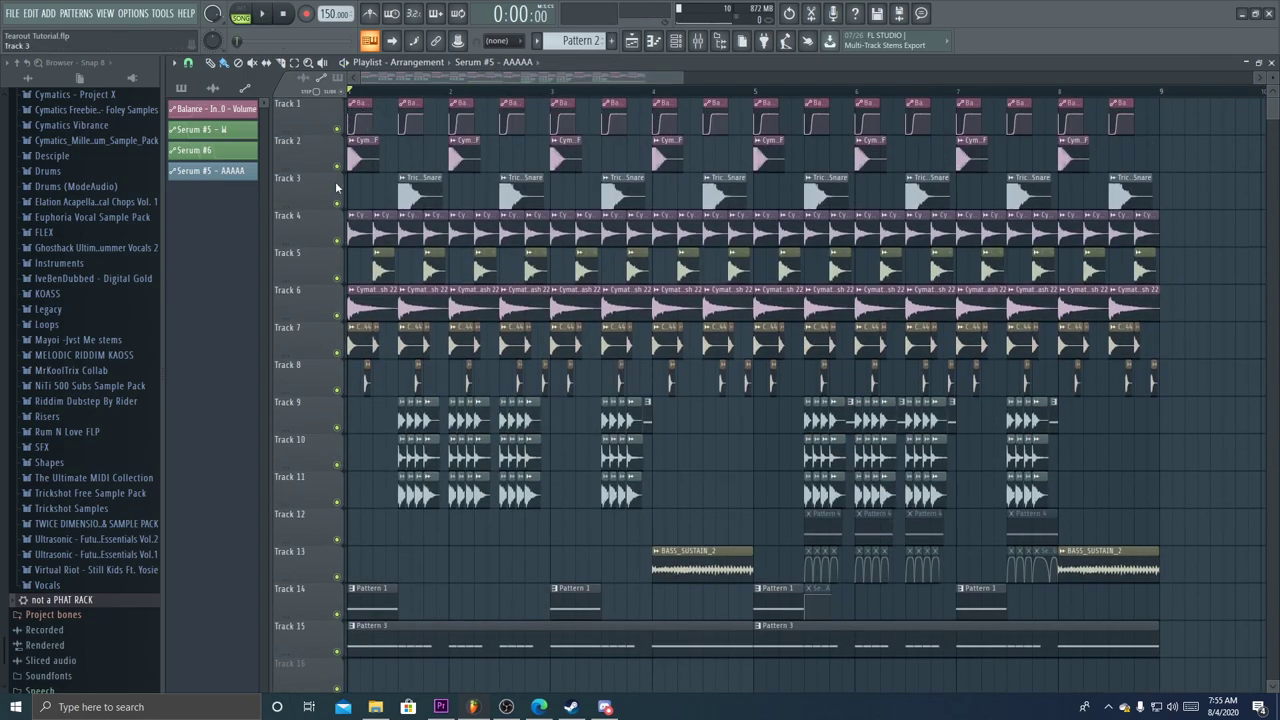
# Solo the drum tracks 1–8 and play them back.
pyautogui.keyDown('ctrl'); pyautogui.click(337, 165); pyautogui.keyUp('ctrl')
pyautogui.press('space')
pyautogui.moveTo(337, 203); pyautogui.dragTo(371, 391)
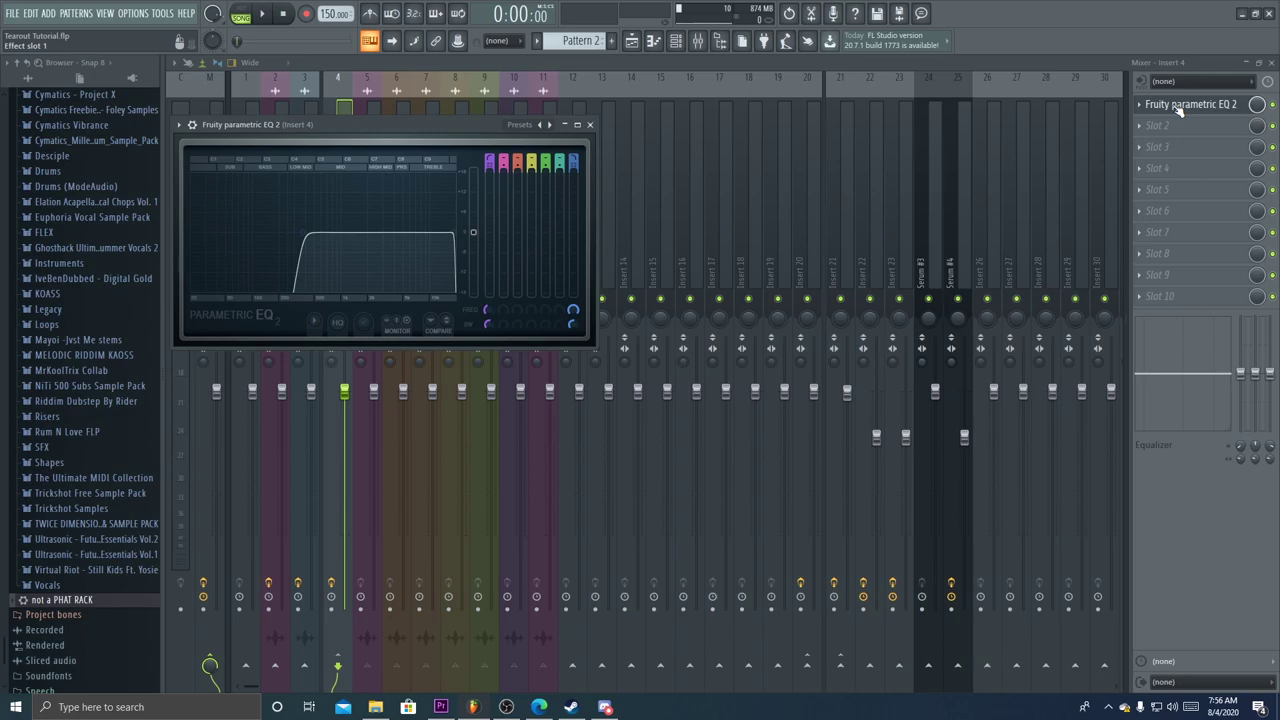
# Inspect the kick and snare inserts' Transient Shaper and Transient Processor, then return to the playlist.
pyautogui.click(589, 124)
pyautogui.click(279, 200)
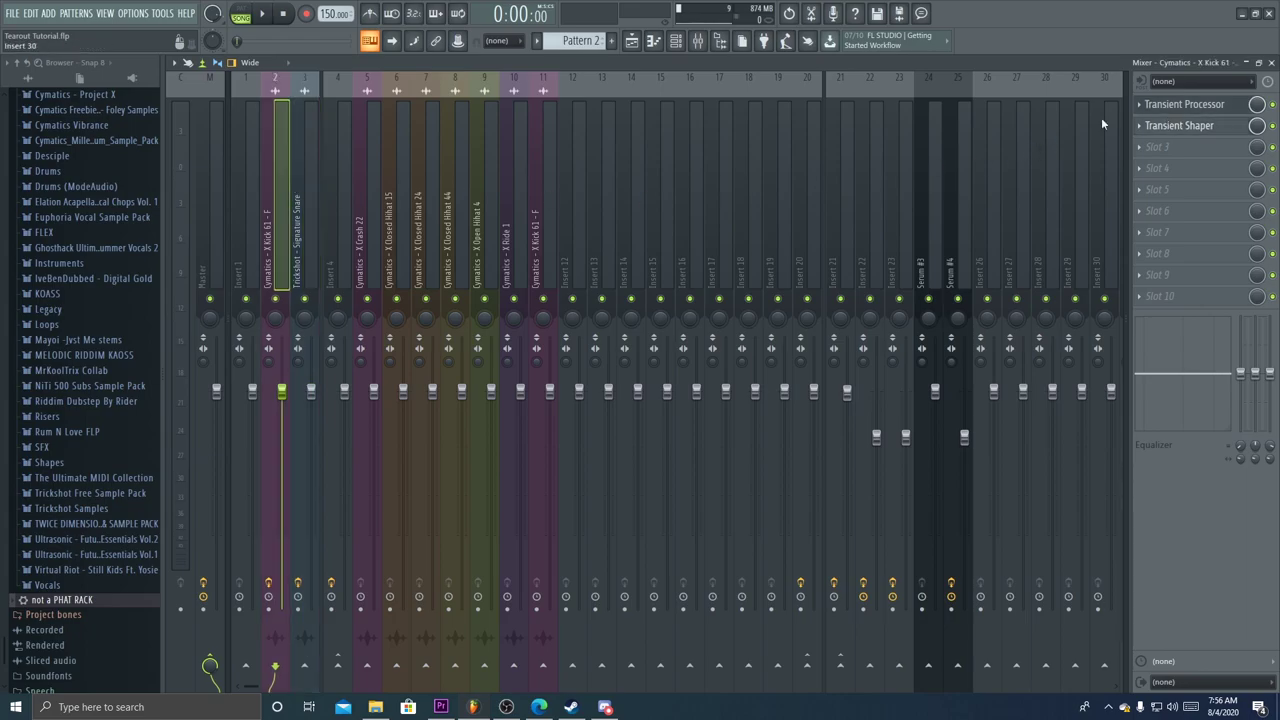
pyautogui.click(311, 224)
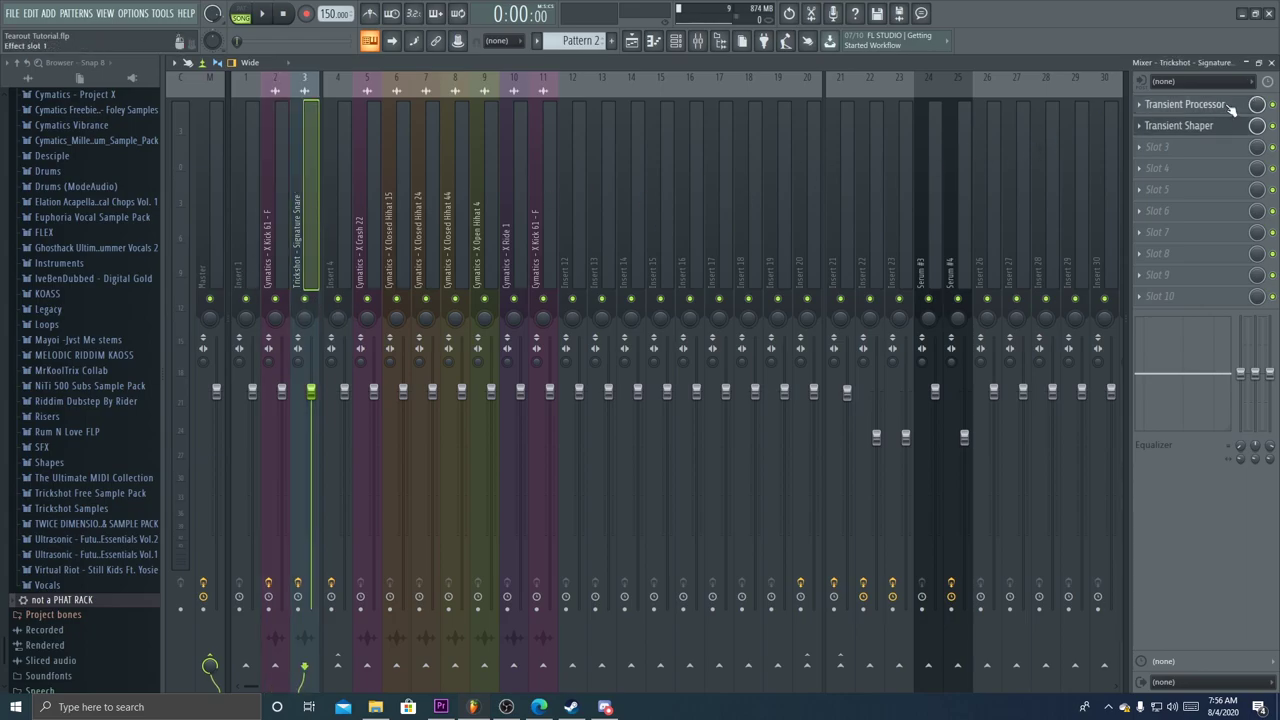
pyautogui.click(1175, 125)
pyautogui.click(1178, 106)
pyautogui.click(1183, 106)
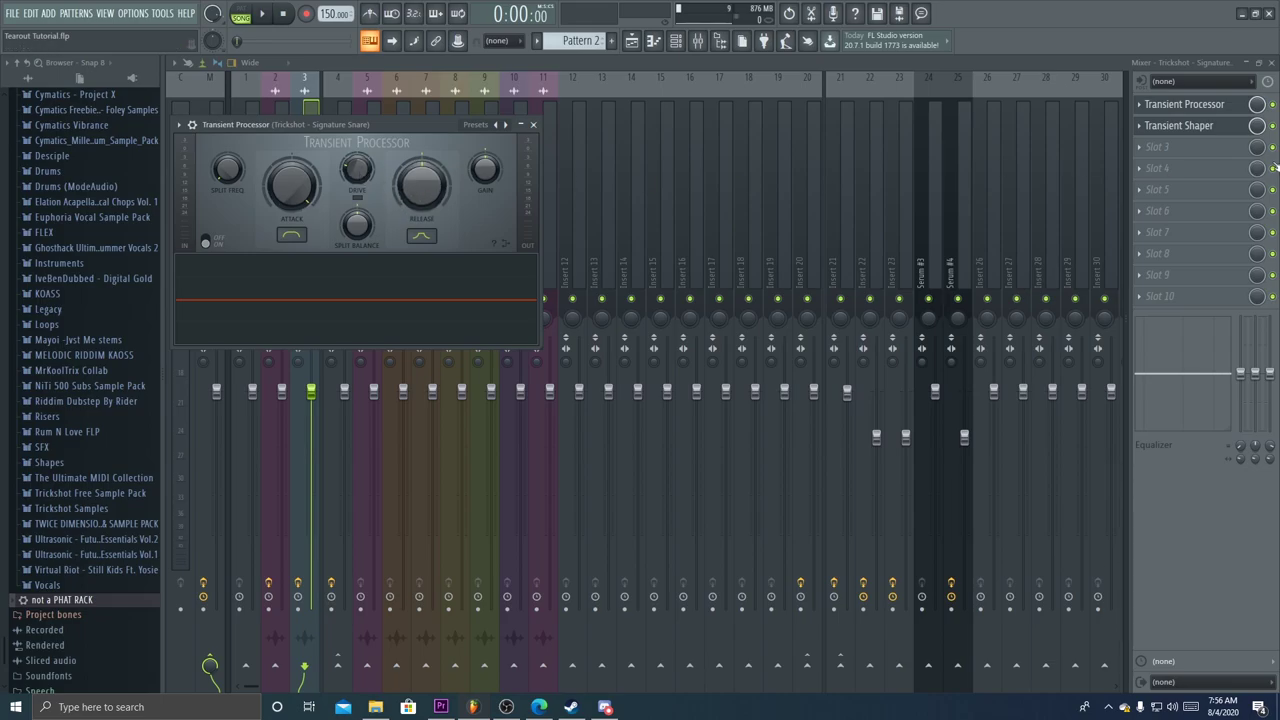
pyautogui.click(1179, 125)
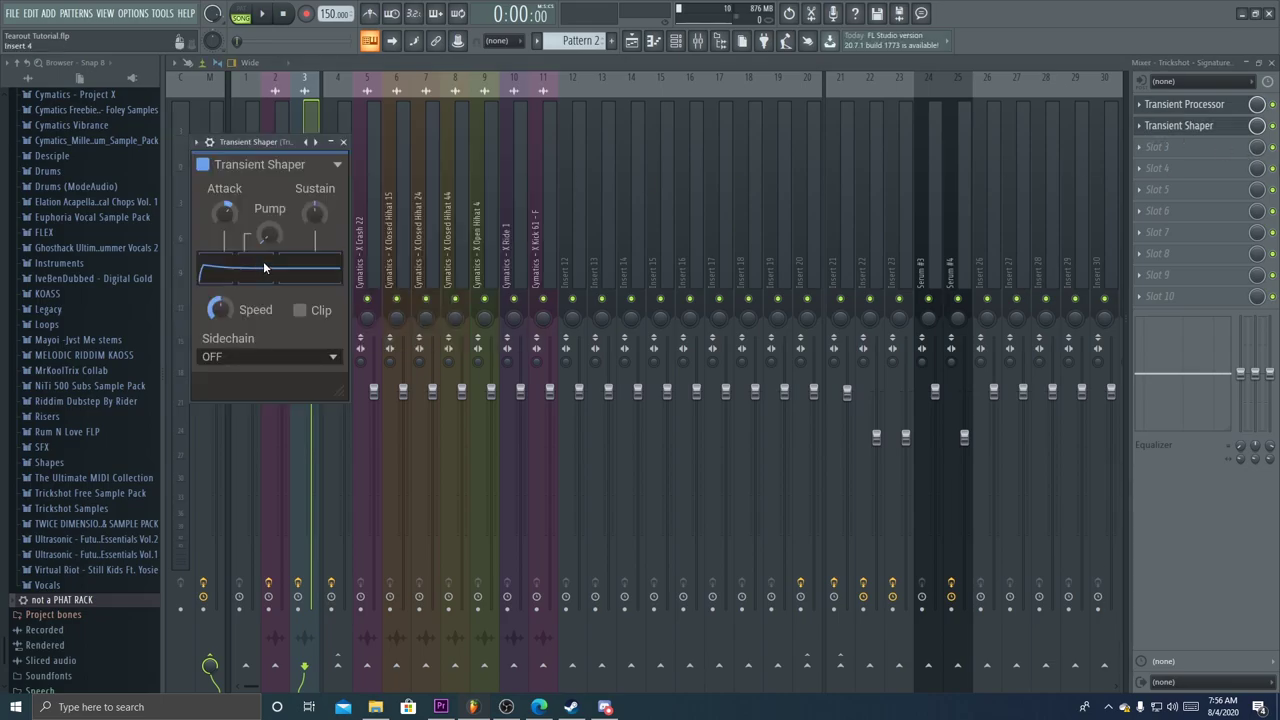
pyautogui.press('F5')
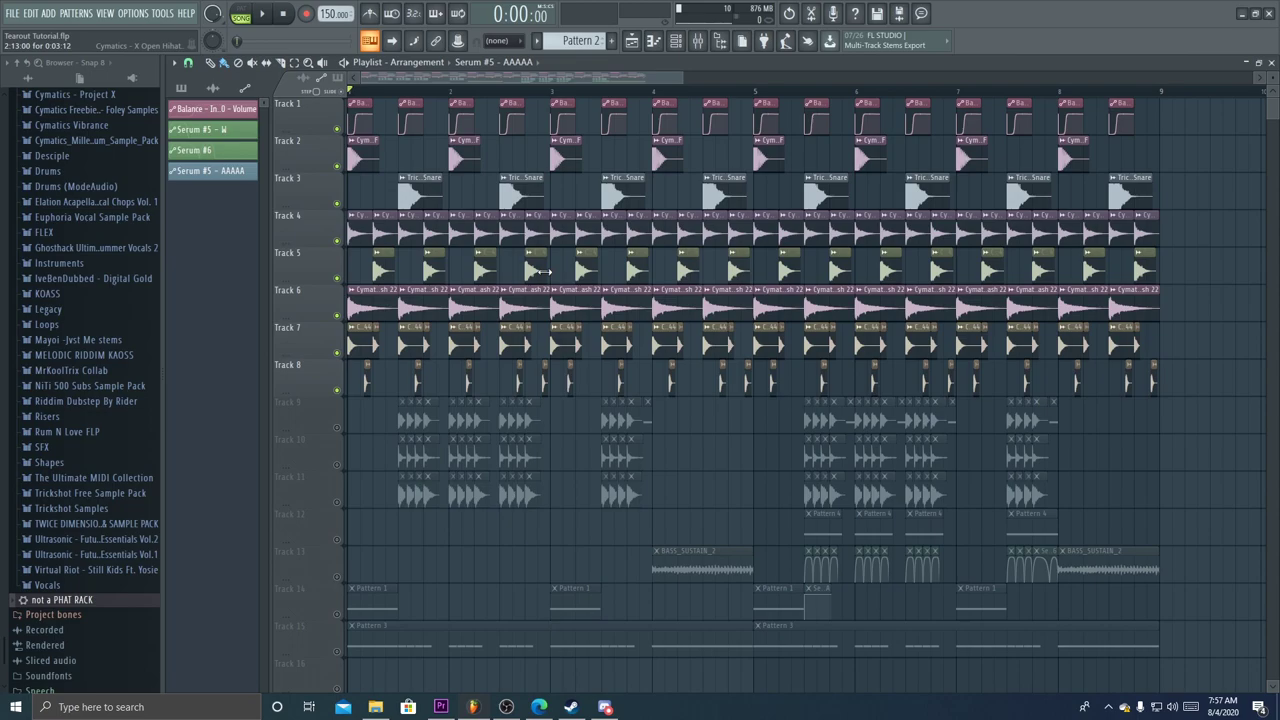
pyautogui.press('space')
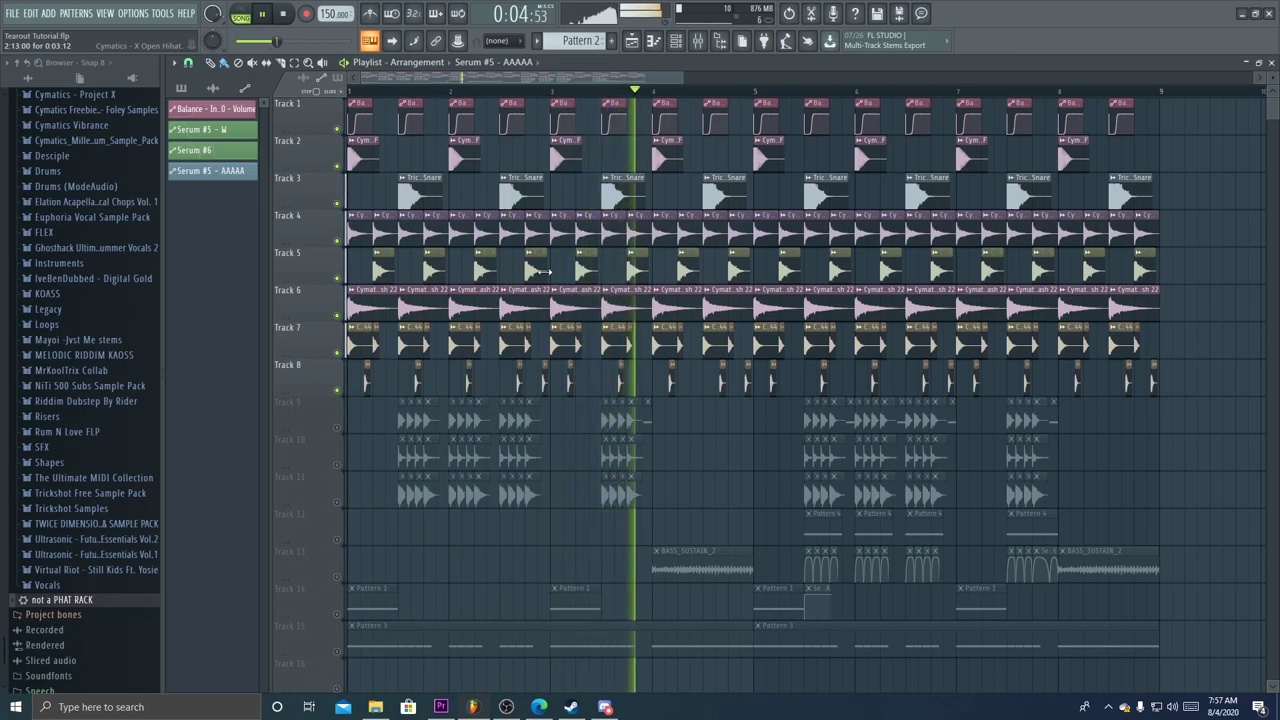
pyautogui.press('space')
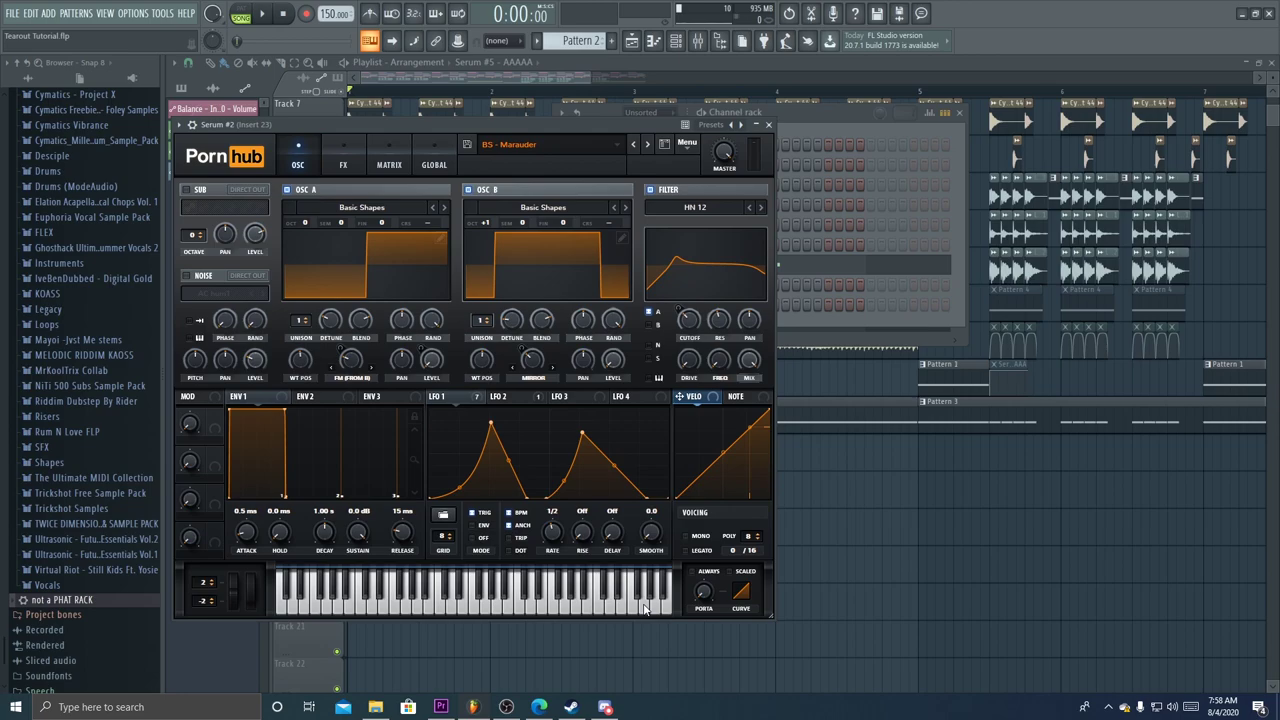
pyautogui.click(343, 164)
pyautogui.click(226, 212)
pyautogui.click(237, 246)
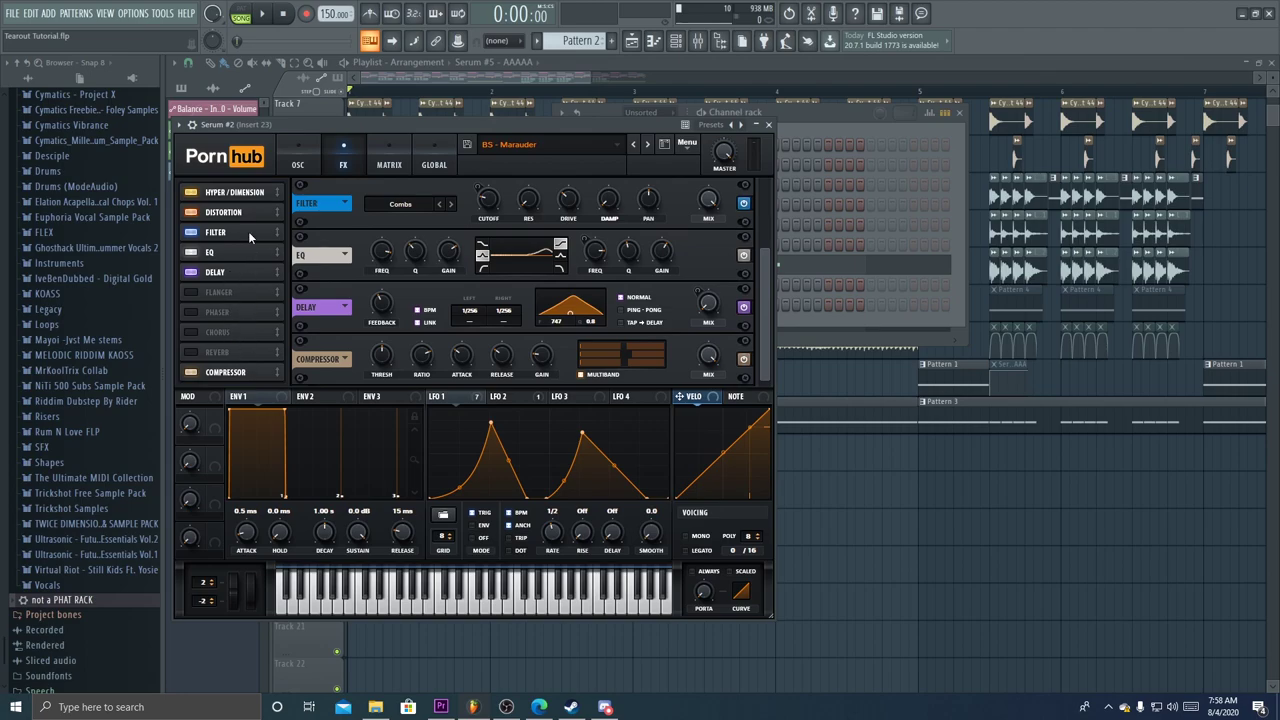
pyautogui.click(297, 164)
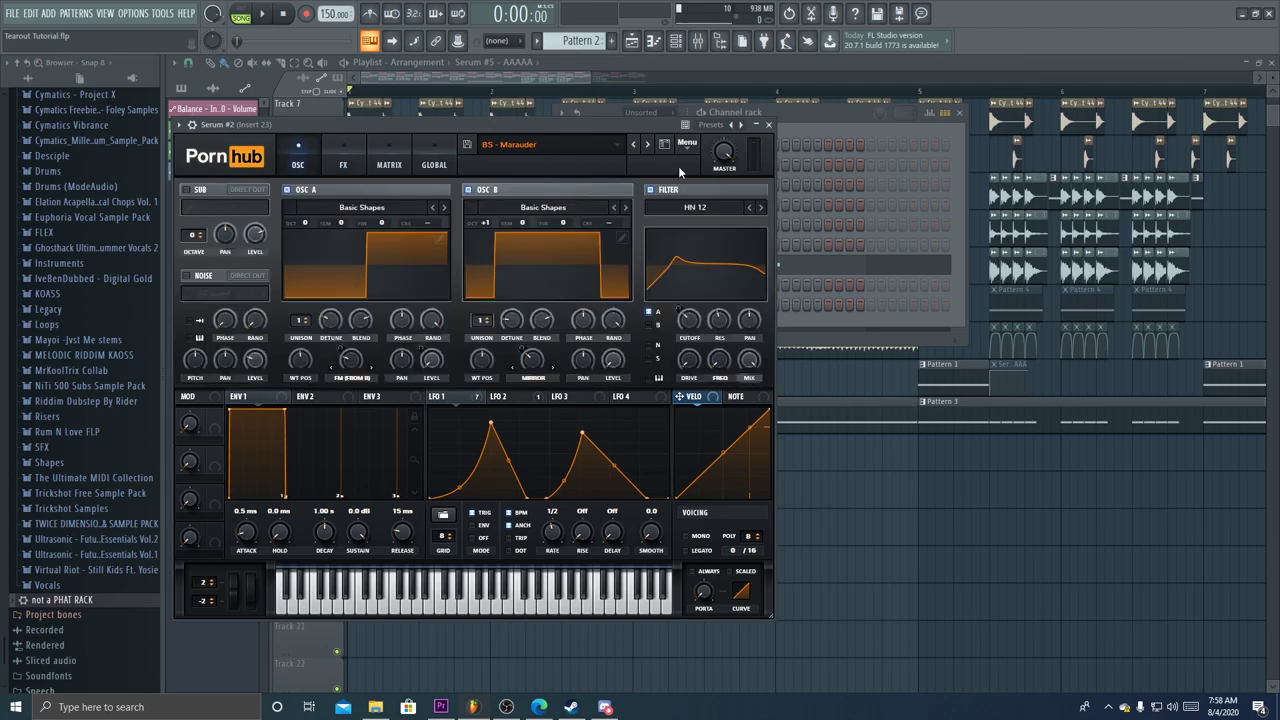
pyautogui.press('space')
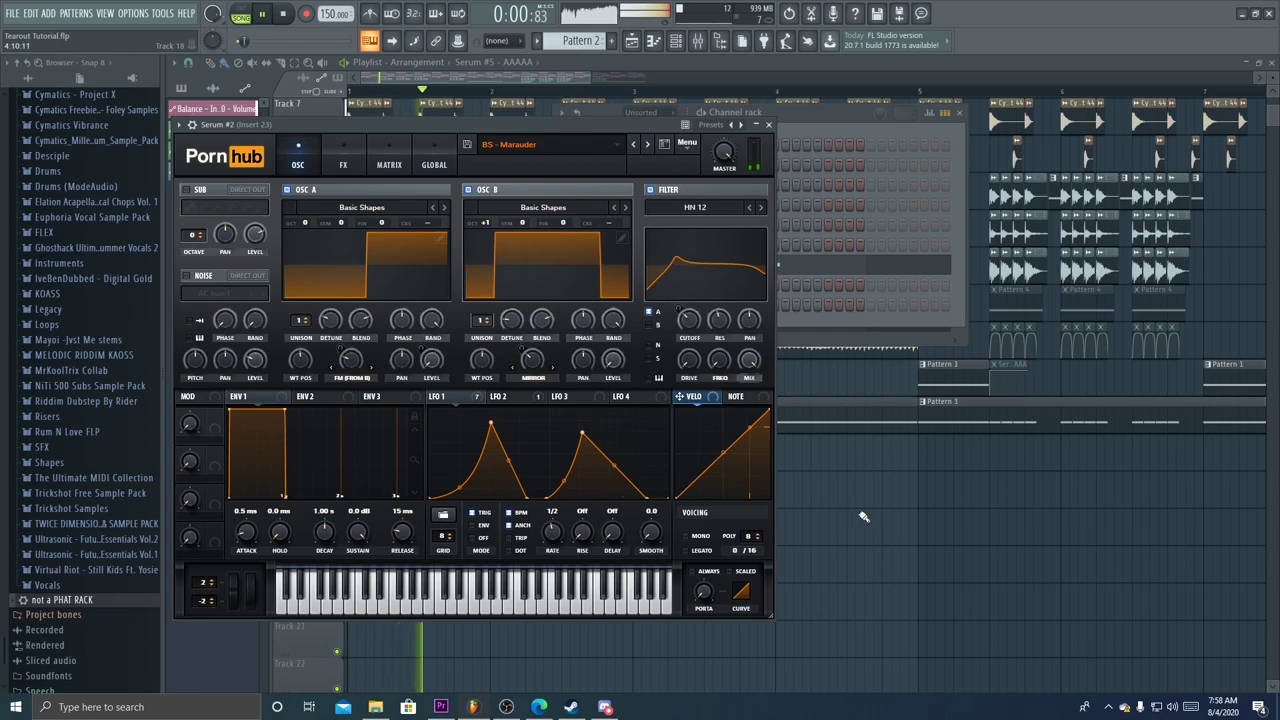
pyautogui.press('space')
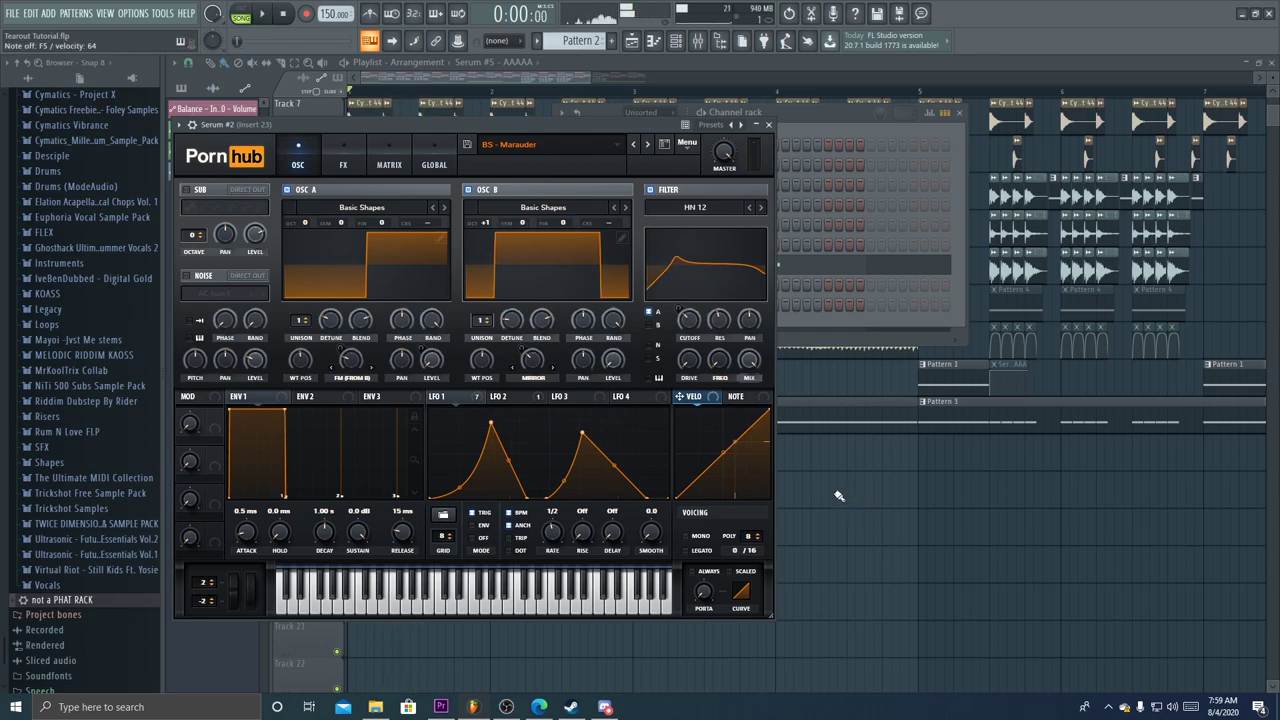
pyautogui.press('F12')
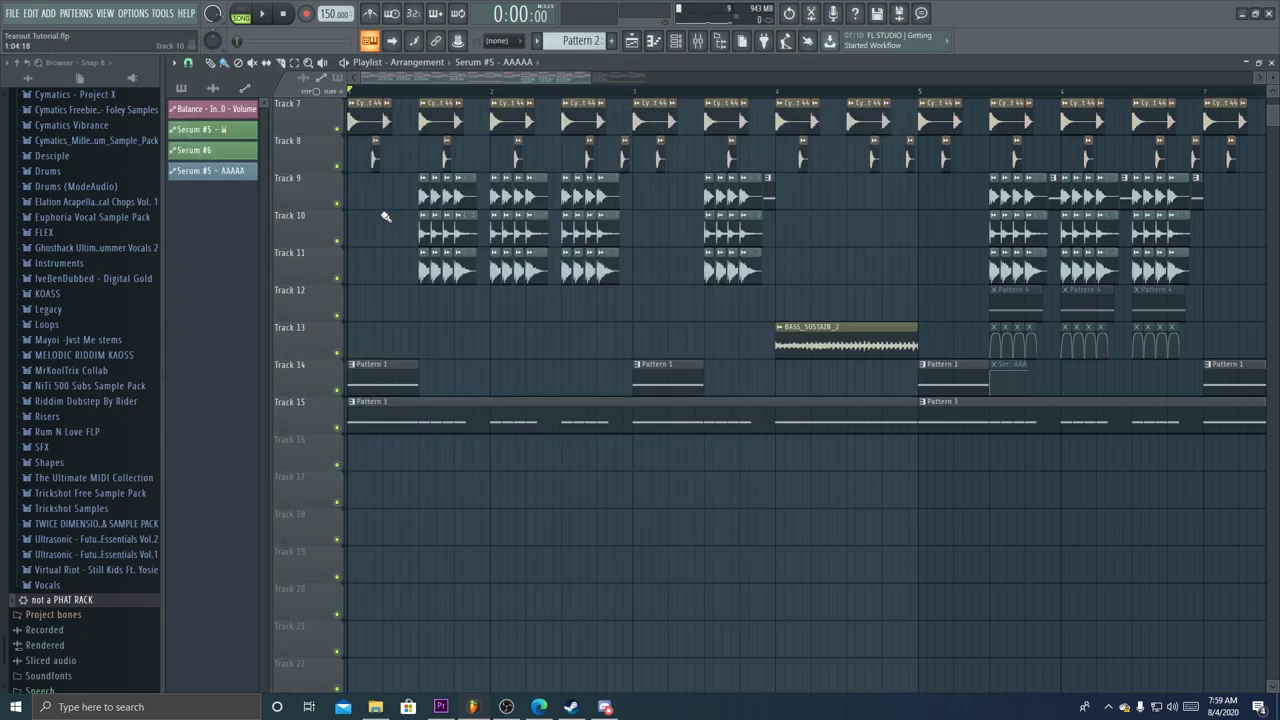
pyautogui.scroll(5, 414, 106)
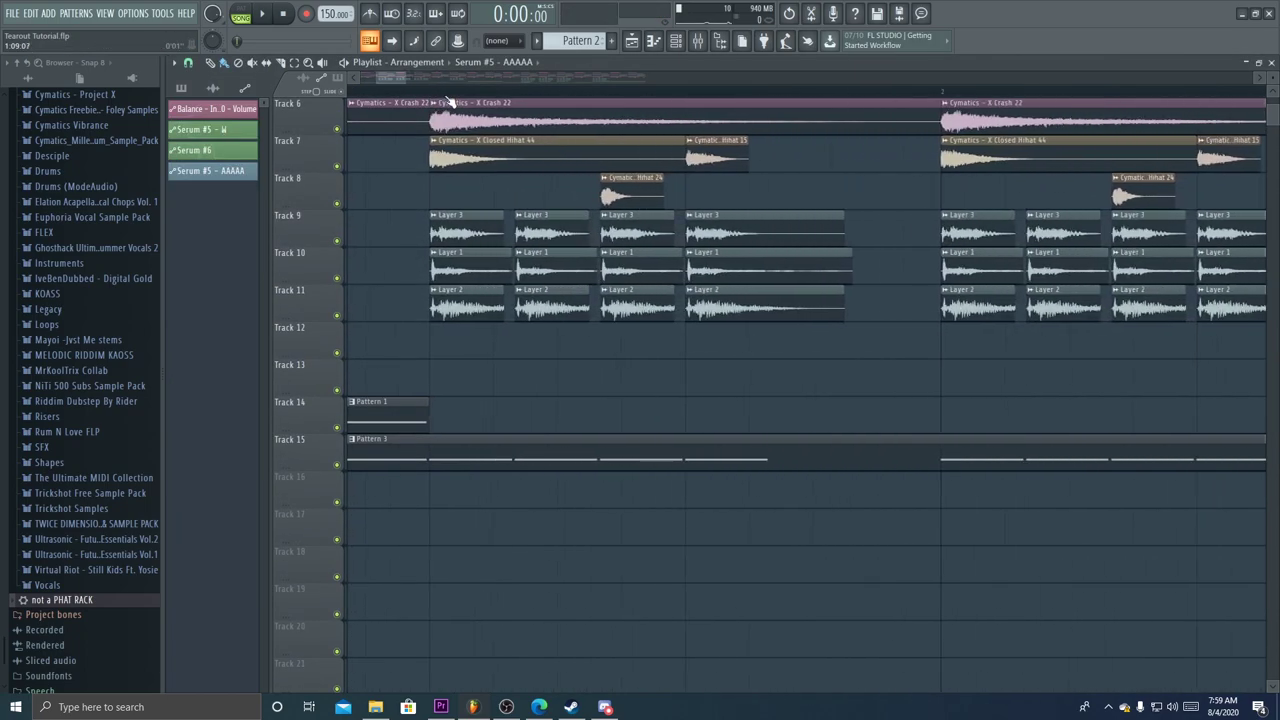
pyautogui.scroll(2, 394, 79)
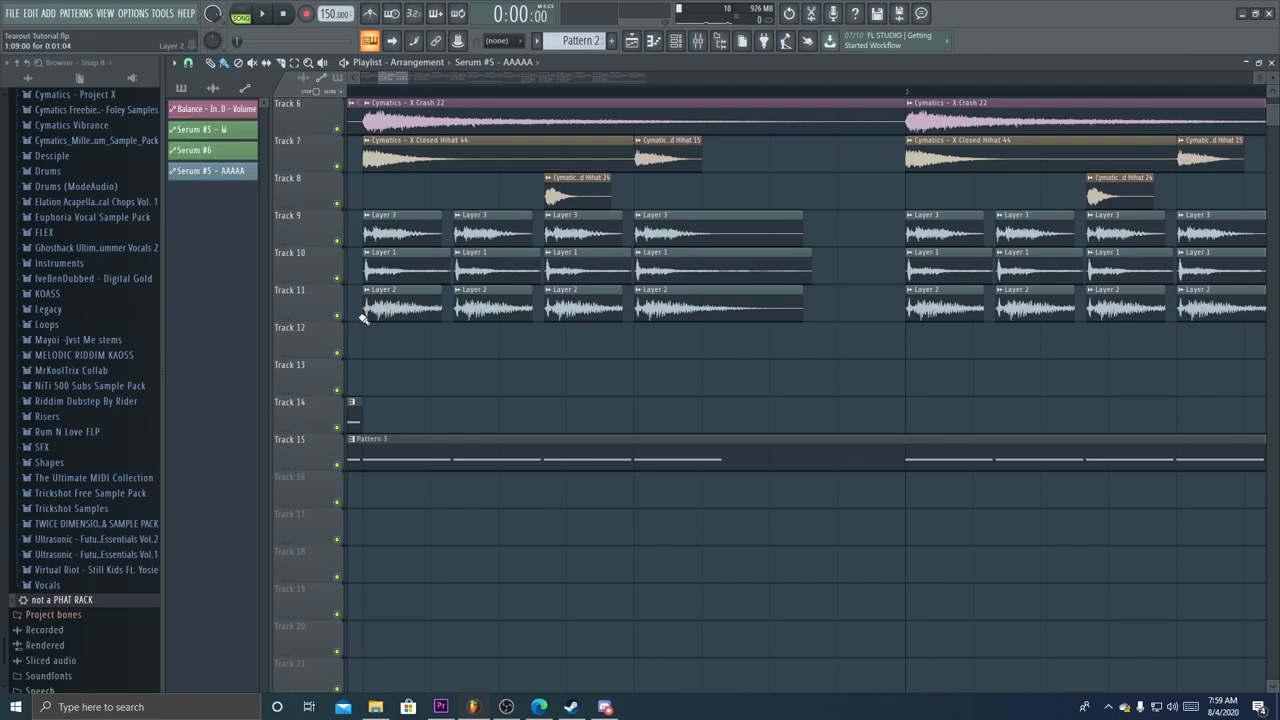
pyautogui.keyDown('ctrl'); pyautogui.click(338, 275); pyautogui.keyUp('ctrl')
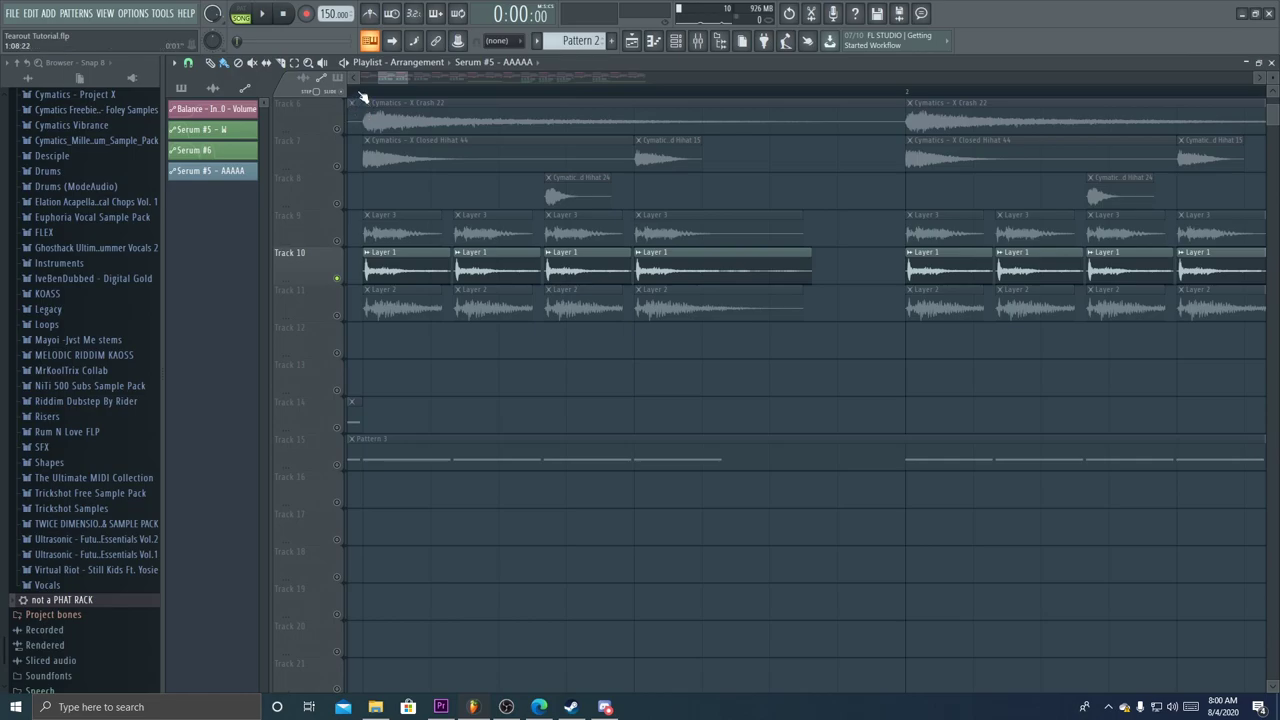
pyautogui.press('space')
pyautogui.scroll(-3, 366, 92)
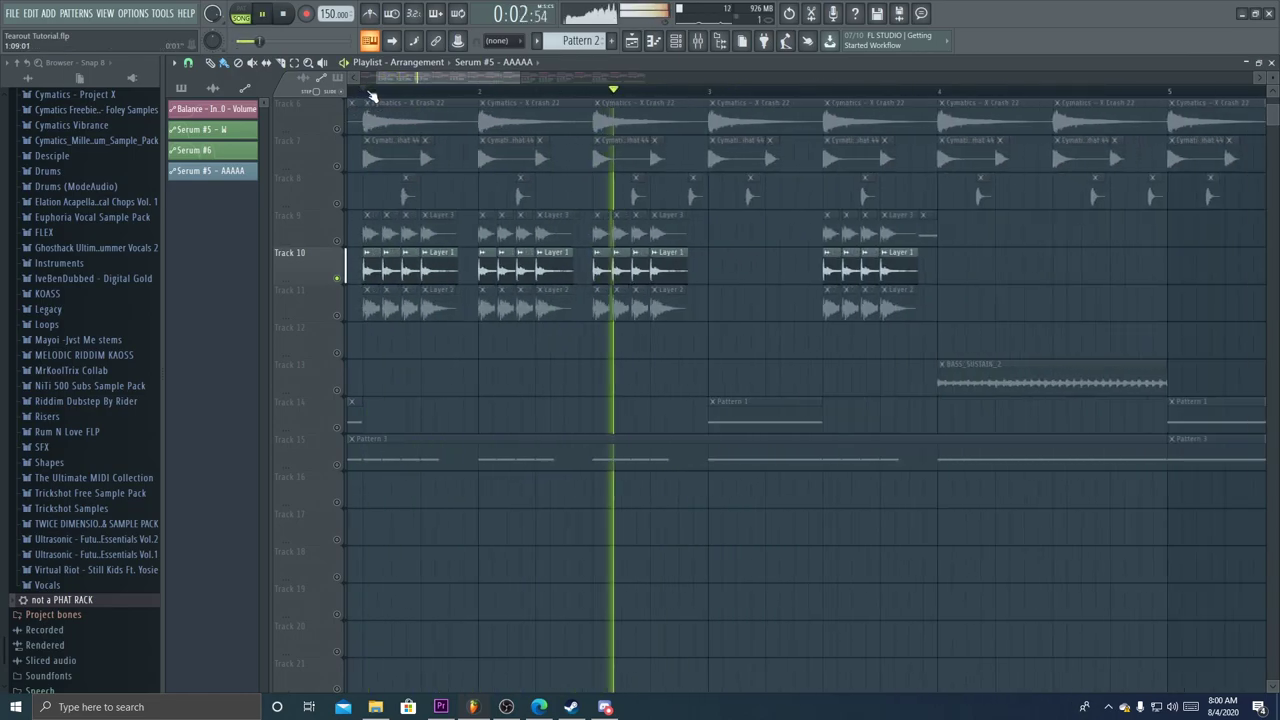
pyautogui.press('space')
pyautogui.scroll(3, 398, 92)
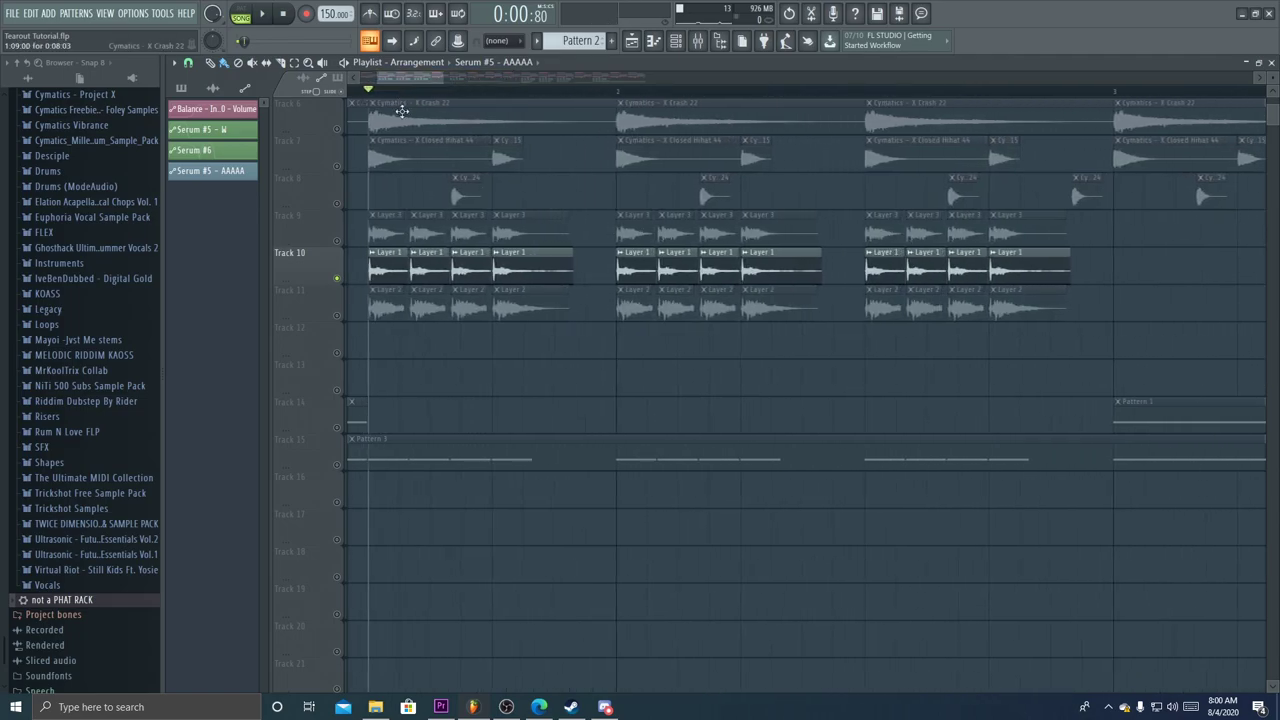
pyautogui.rightClick(345, 242)
pyautogui.click(340, 241)
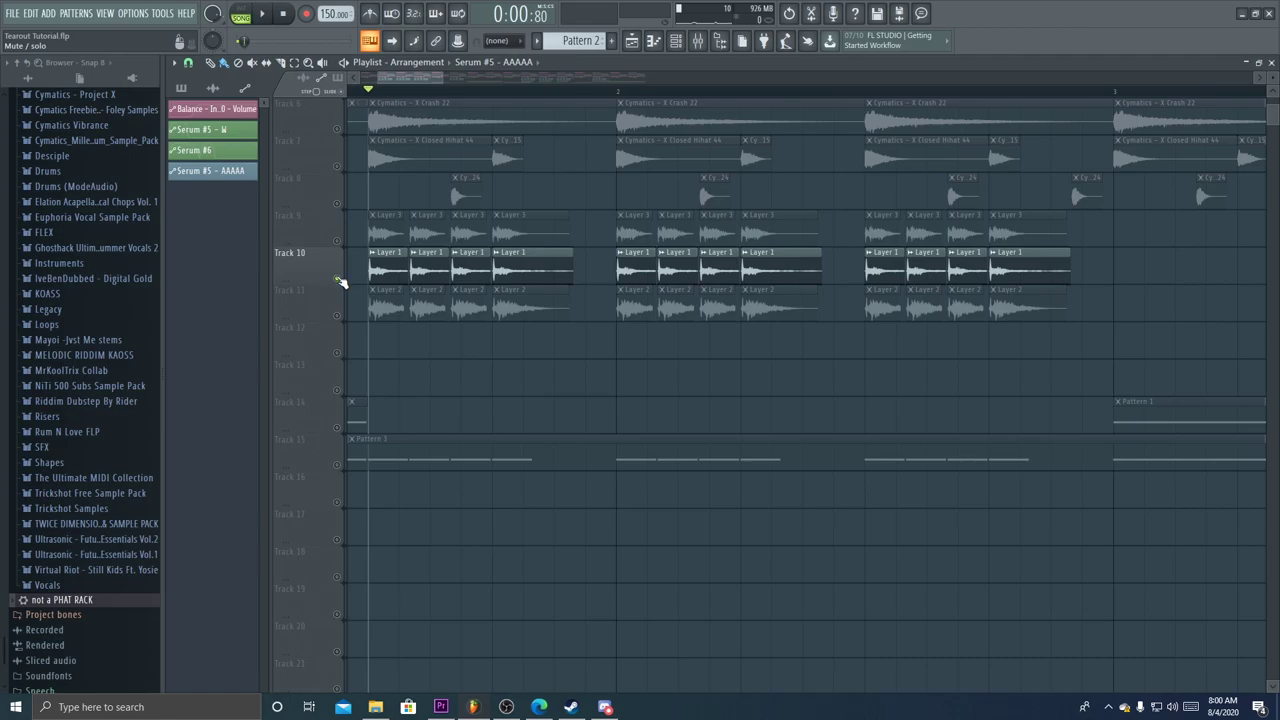
pyautogui.rightClick(338, 315)
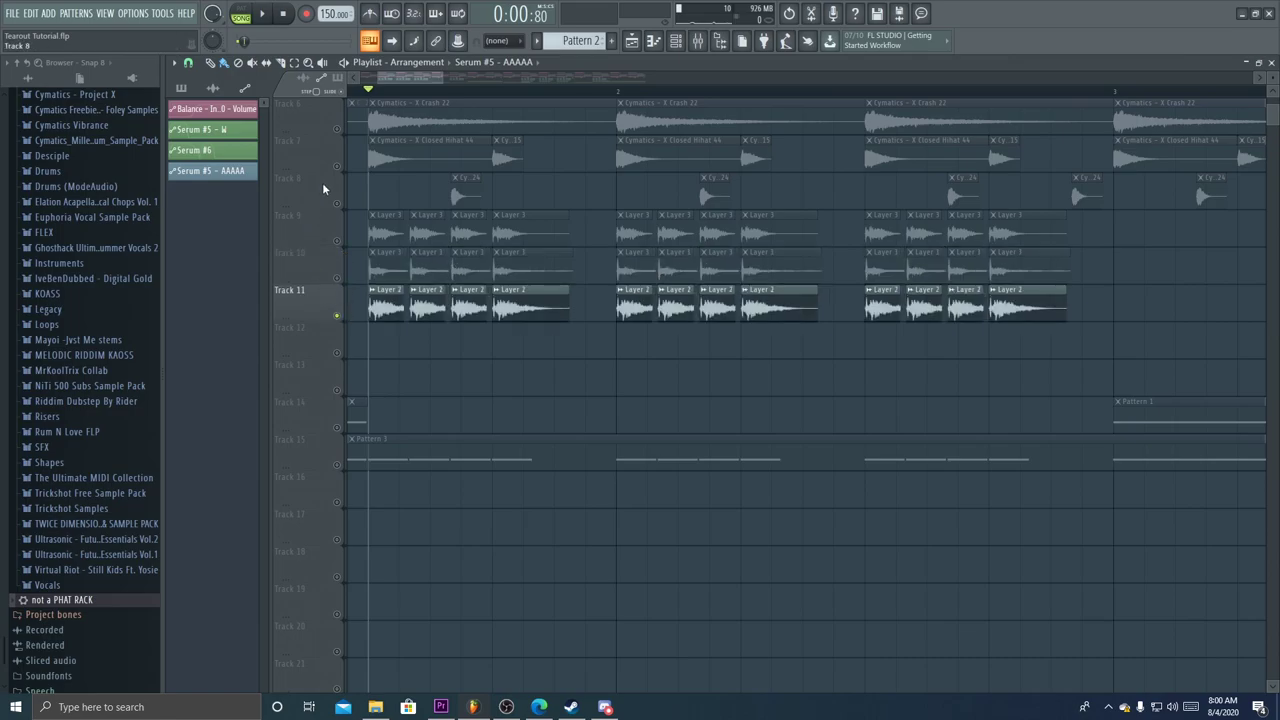
pyautogui.press('space')
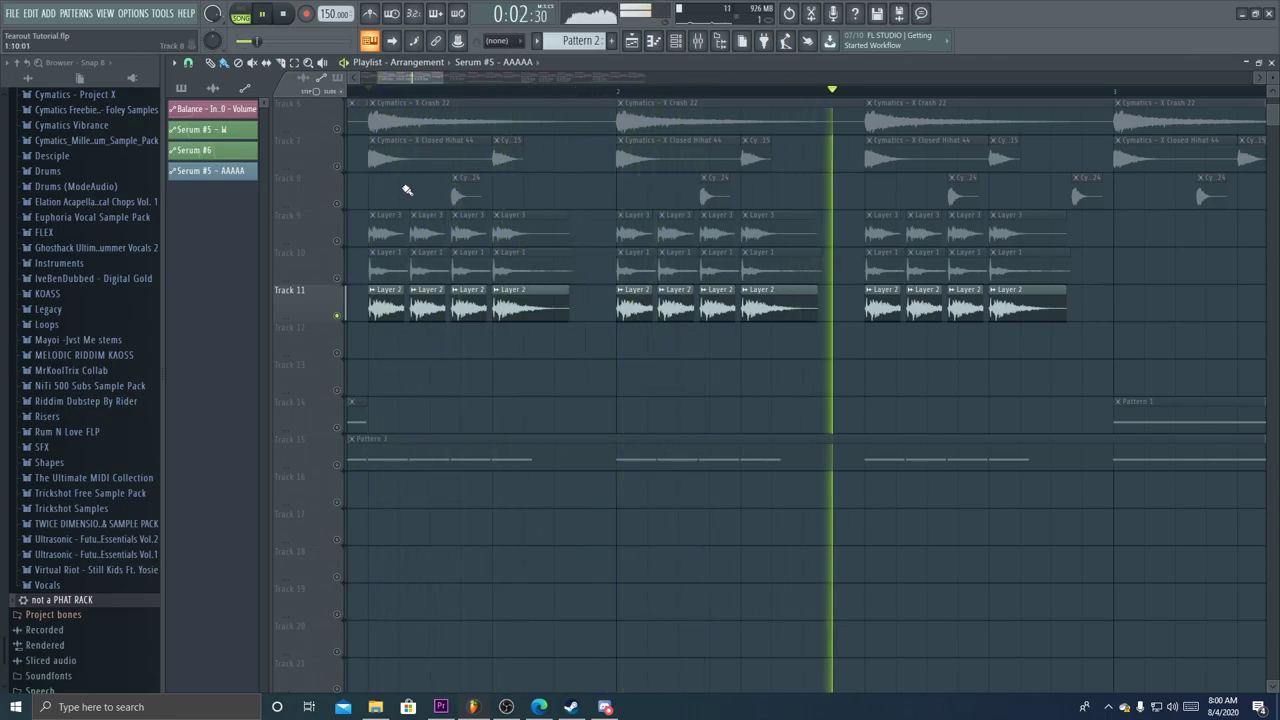
pyautogui.press('space')
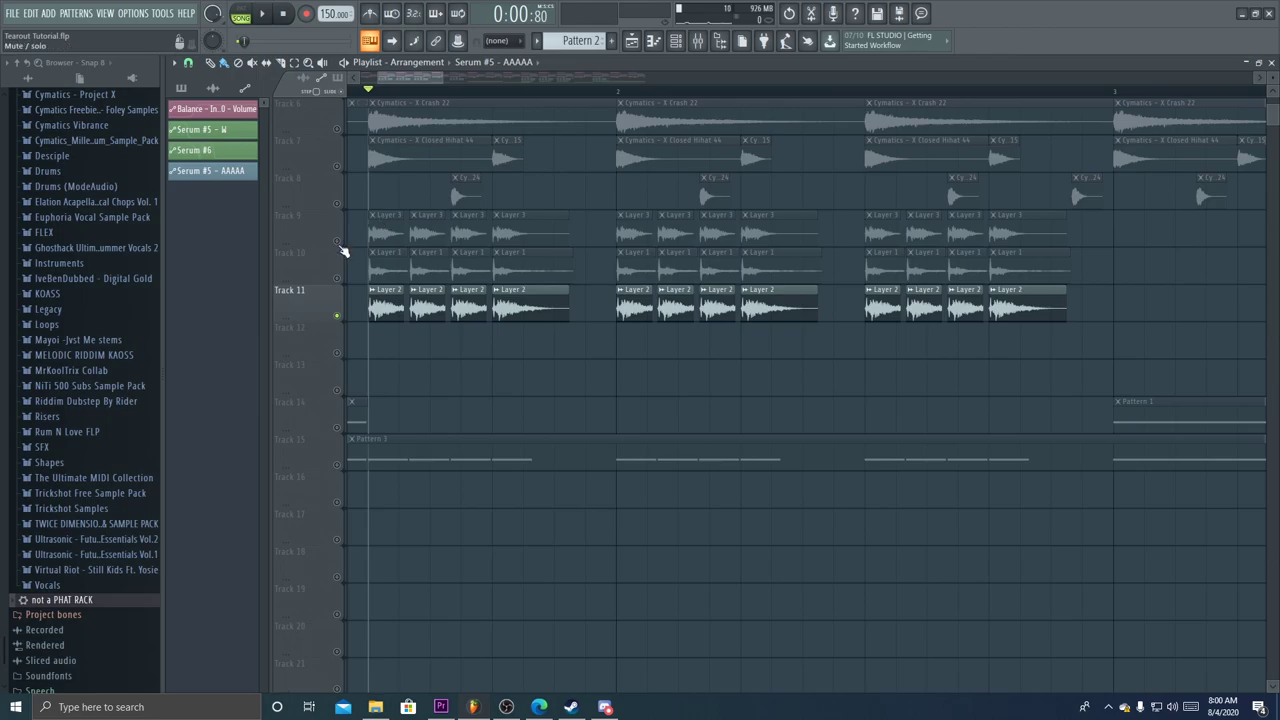
pyautogui.rightClick(338, 241)
pyautogui.rightClick(340, 241)
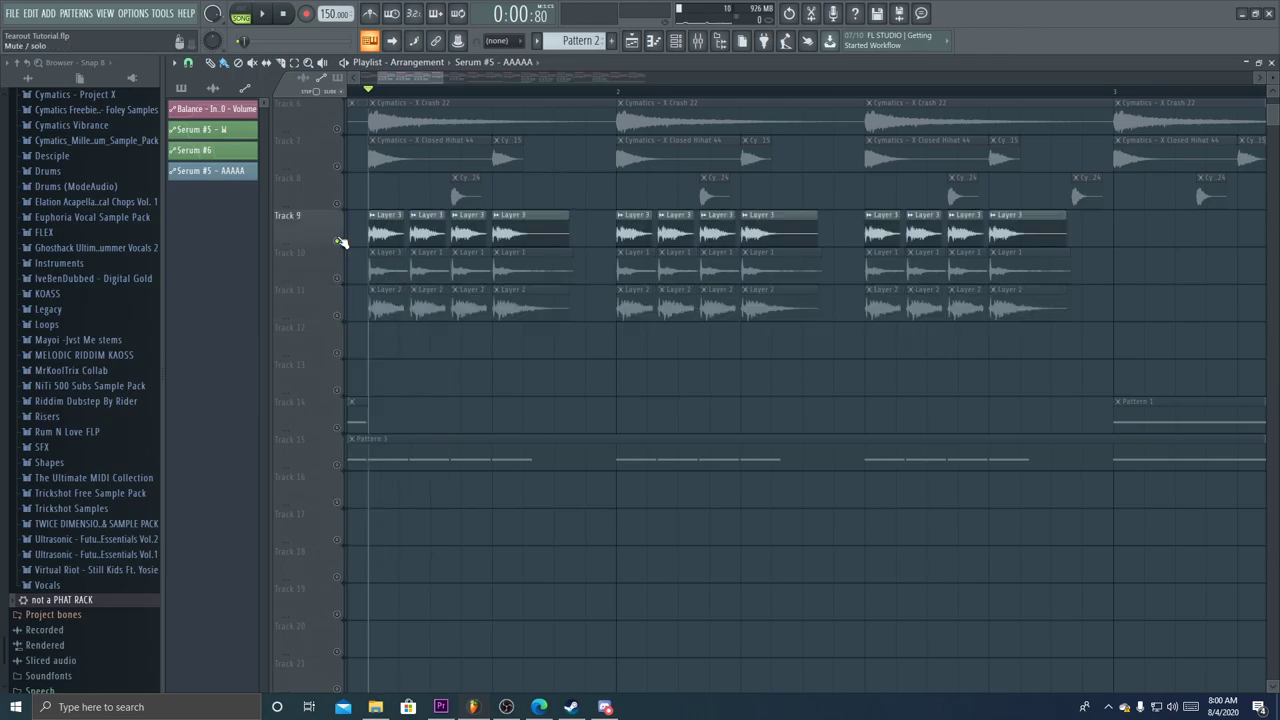
pyautogui.press('space')
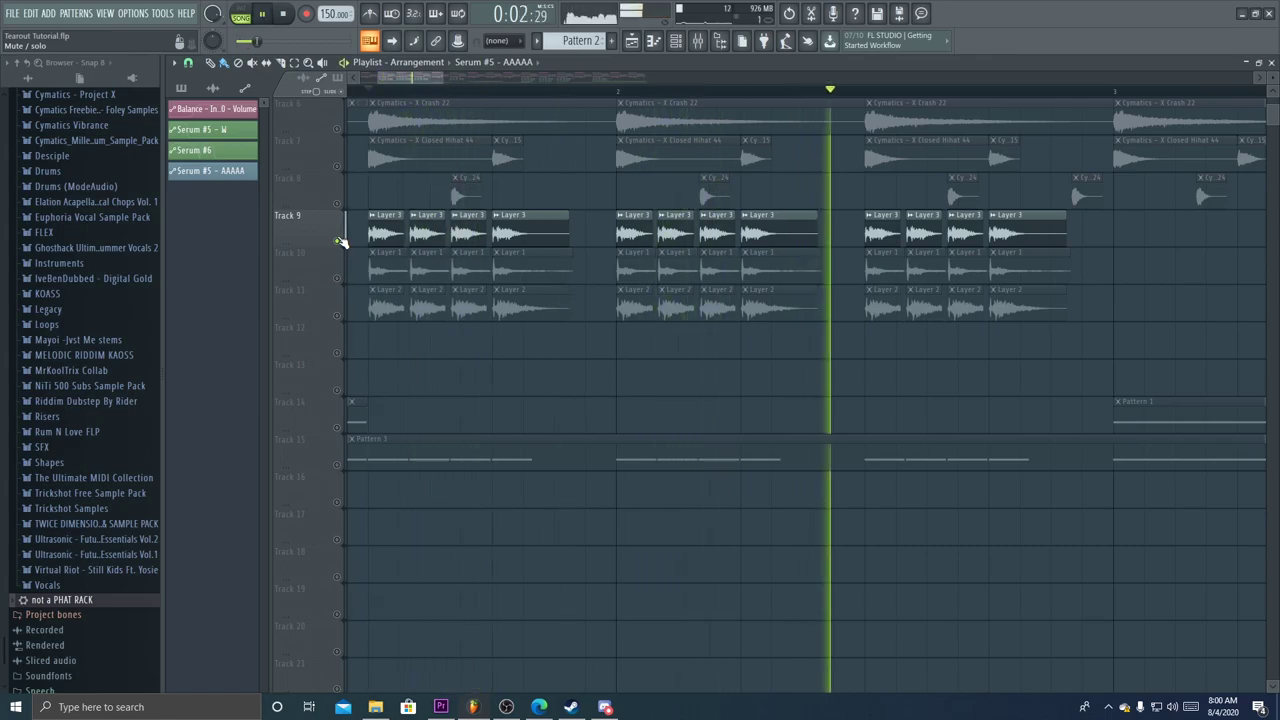
pyautogui.moveTo(337, 278); pyautogui.dragTo(337, 315)
pyautogui.press('space')
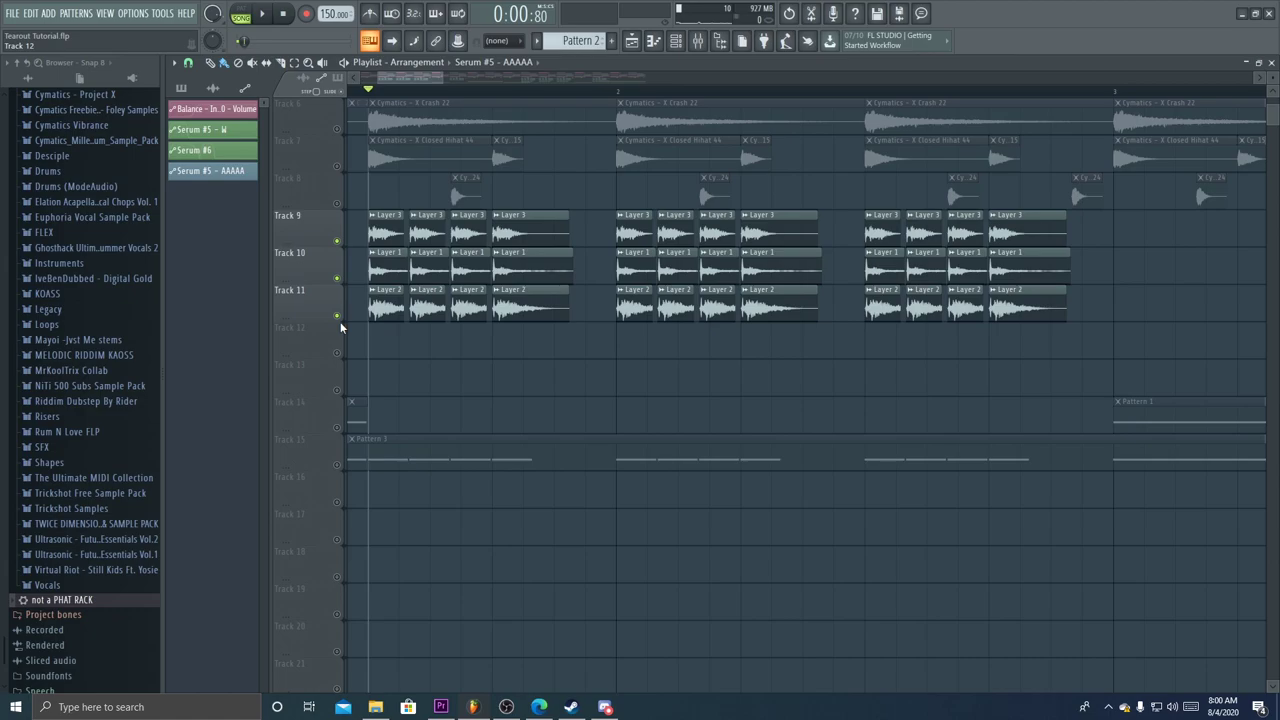
pyautogui.press('space')
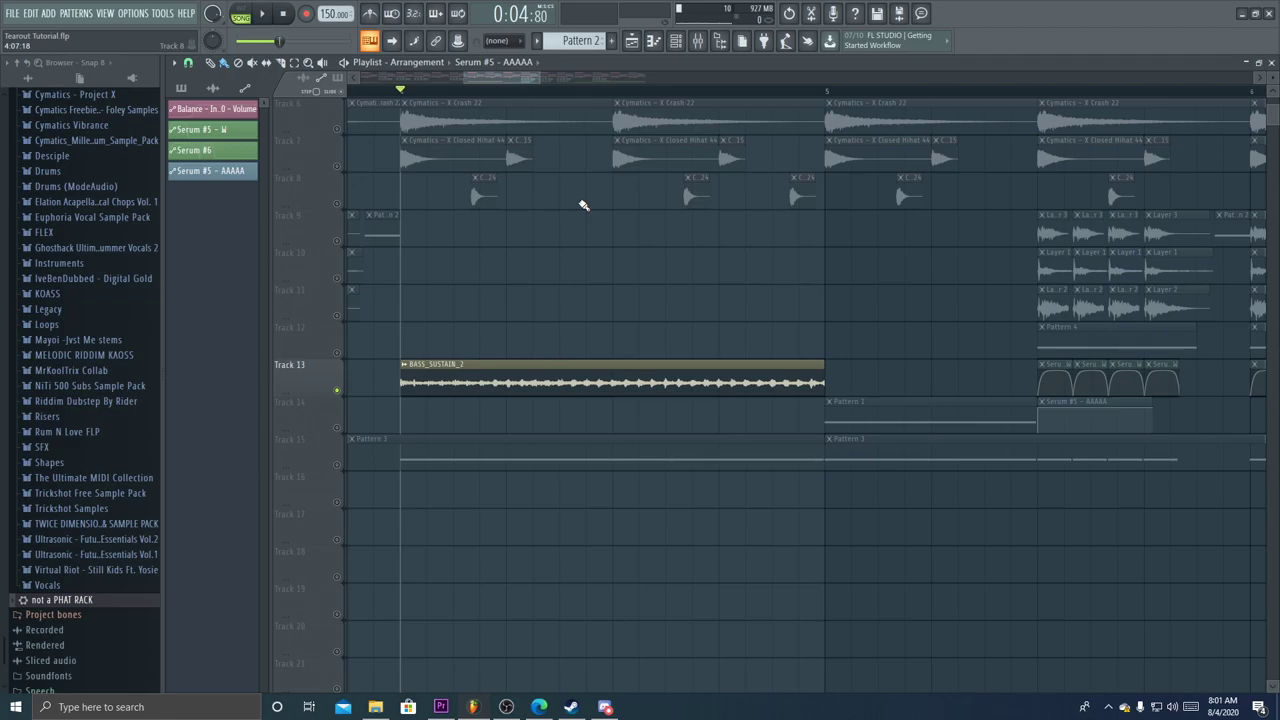
pyautogui.press('space')
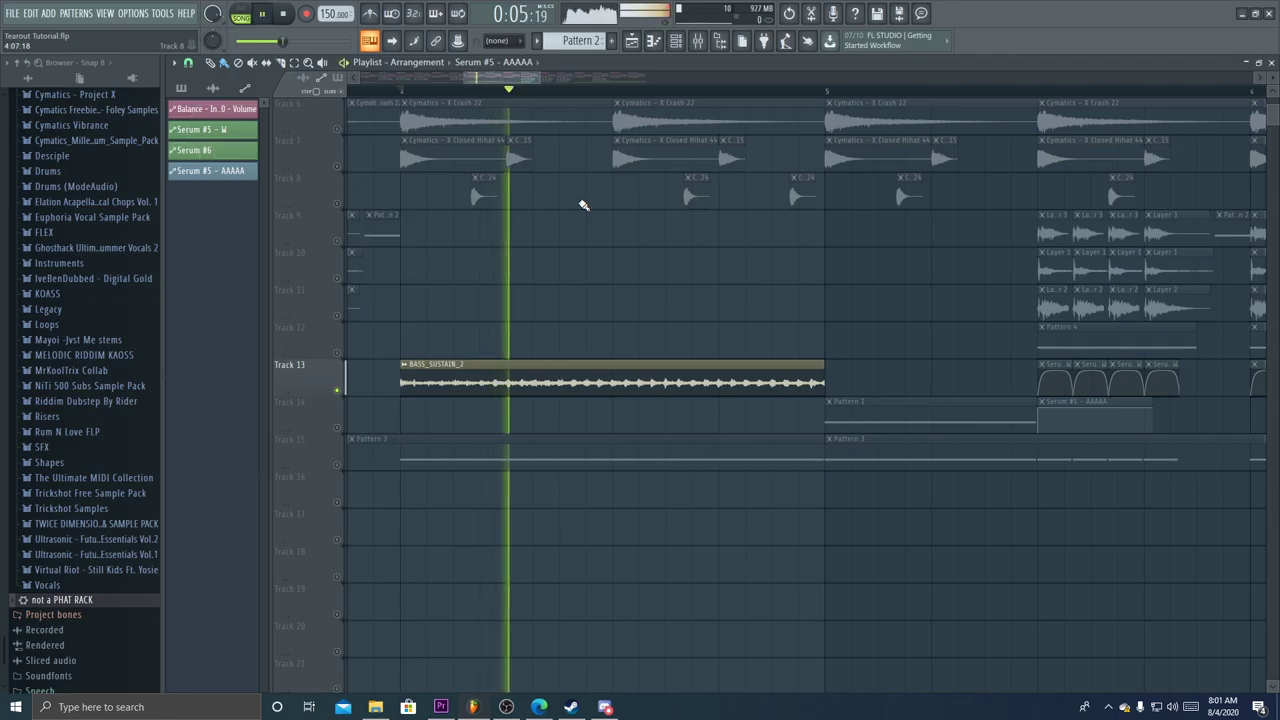
pyautogui.press('space')
pyautogui.hscroll(-2, 584, 205)
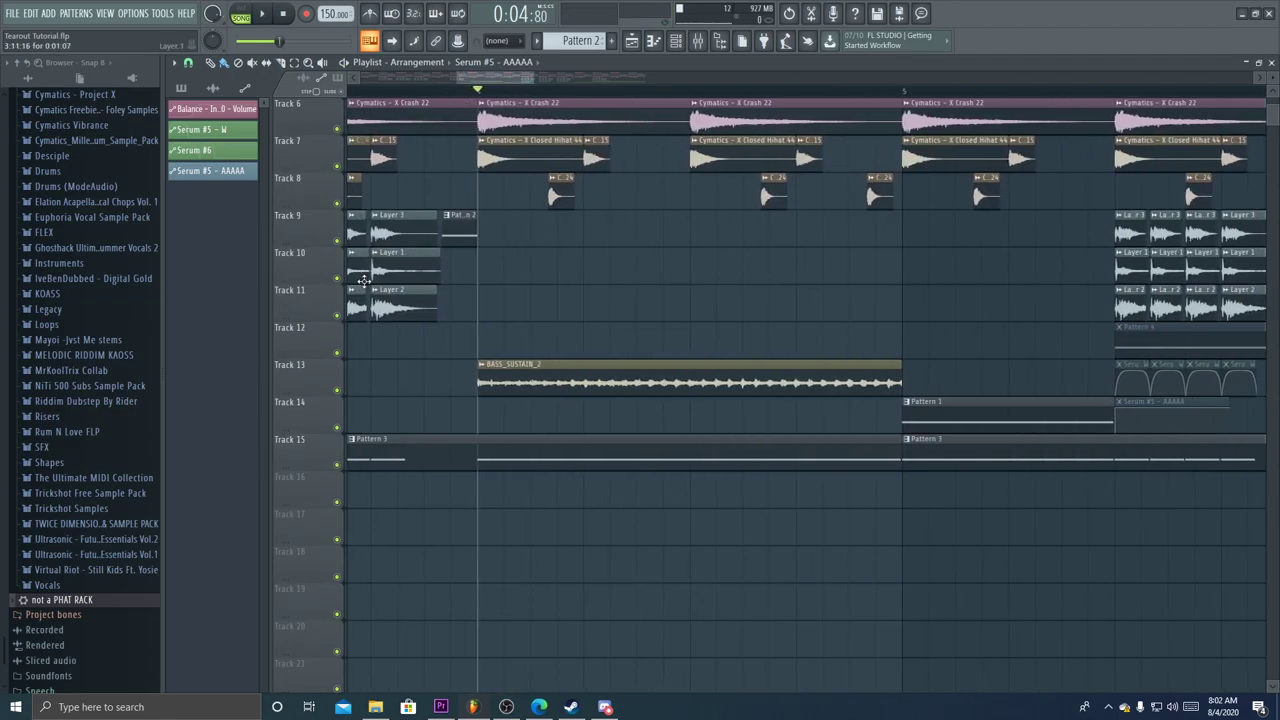
pyautogui.click(451, 94)
pyautogui.scroll(3, 452, 96)
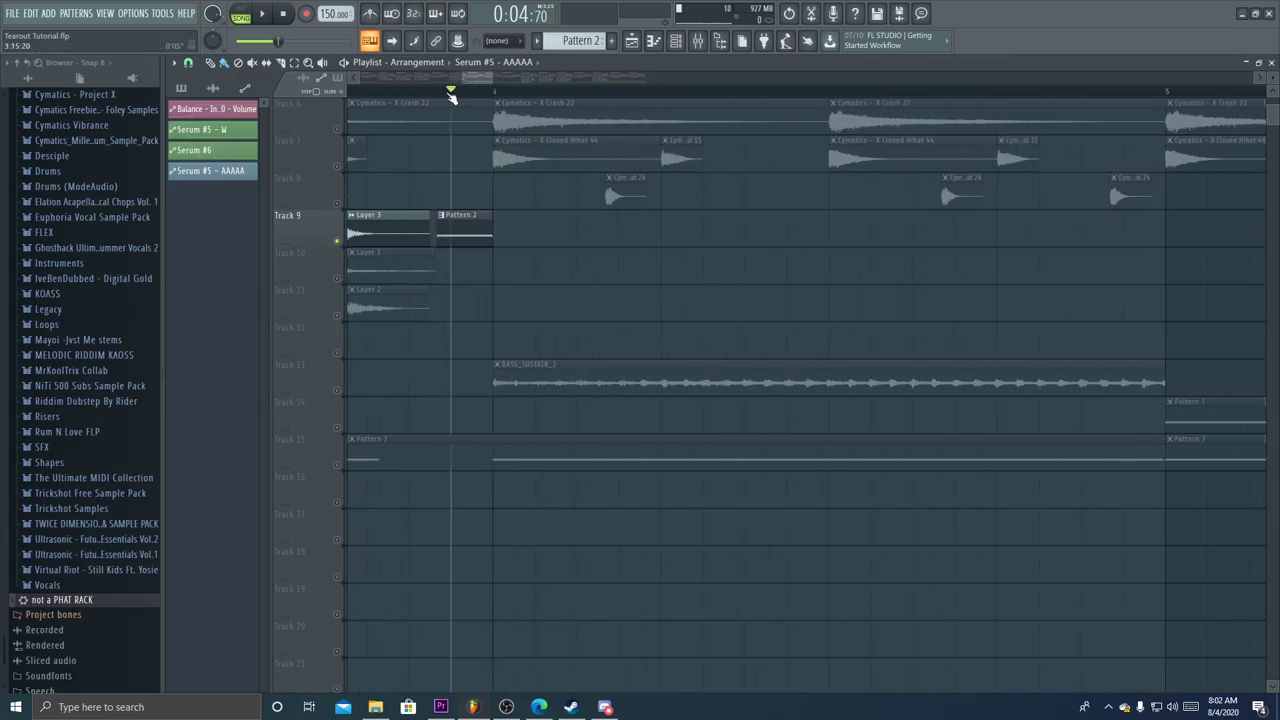
pyautogui.click(409, 95)
pyautogui.scroll(-5, 418, 100)
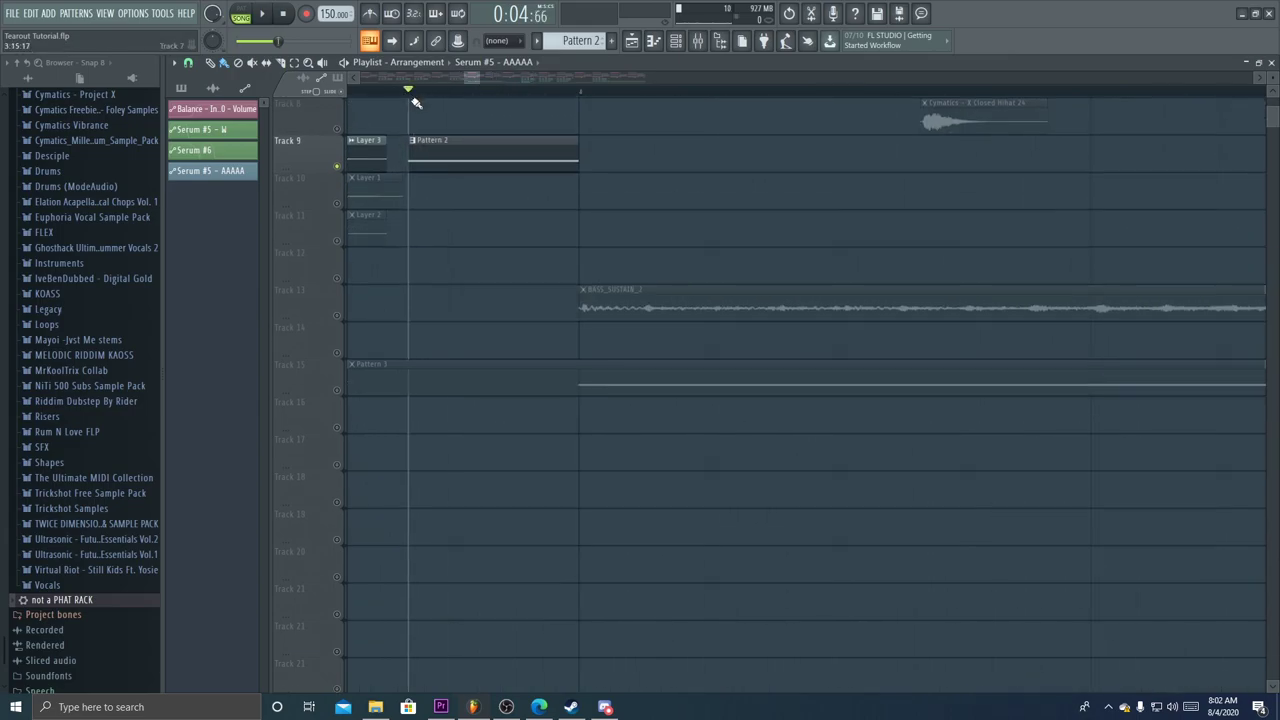
pyautogui.scroll(4, 403, 90)
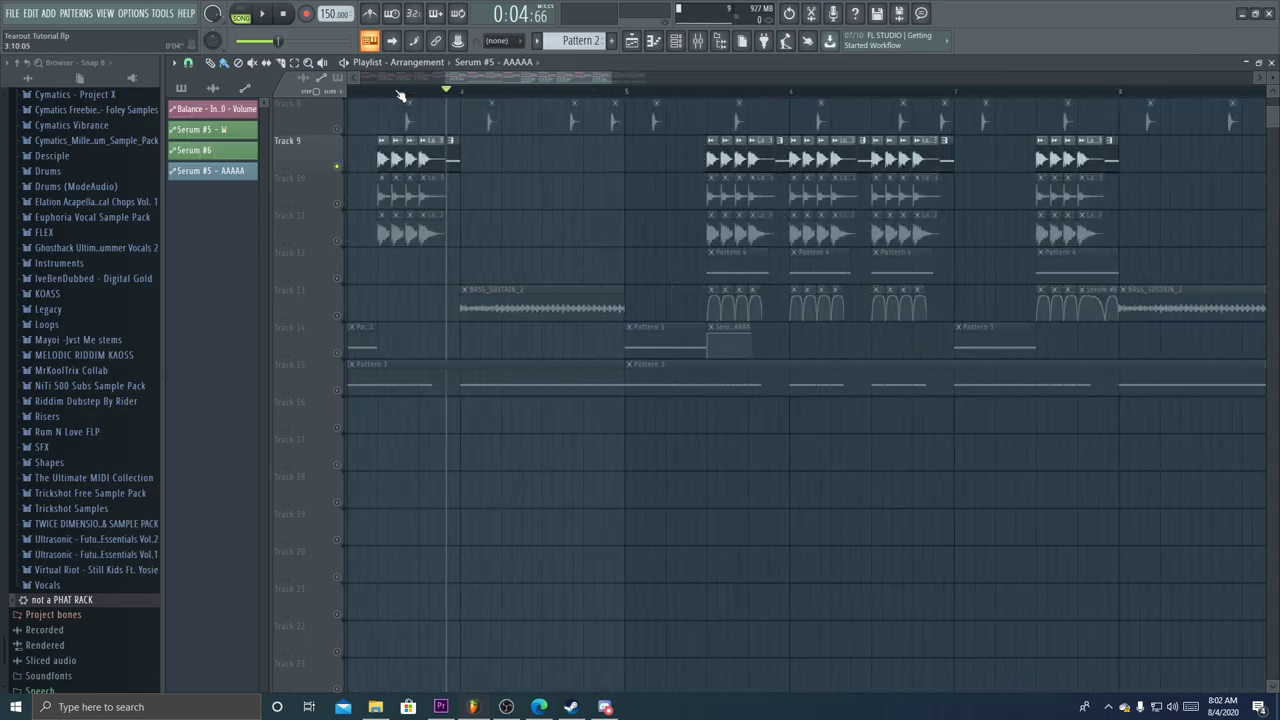
pyautogui.press('space')
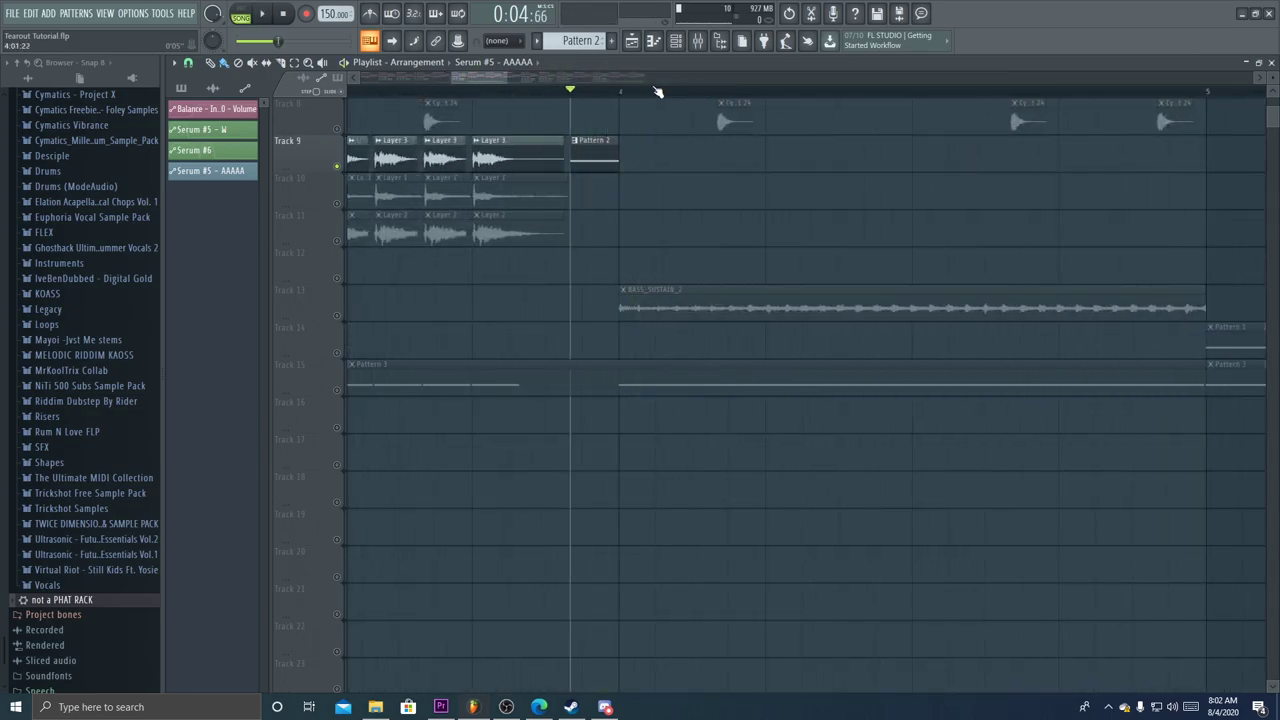
pyautogui.press('space')
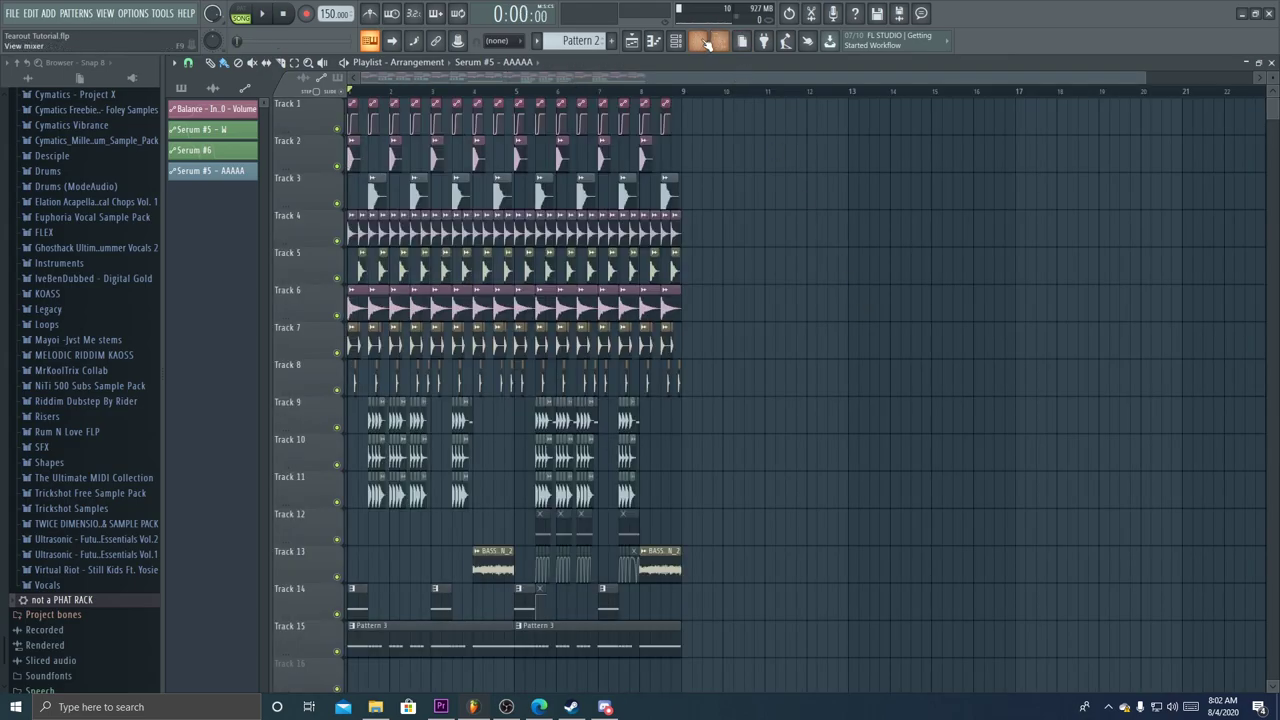
pyautogui.press('F9')
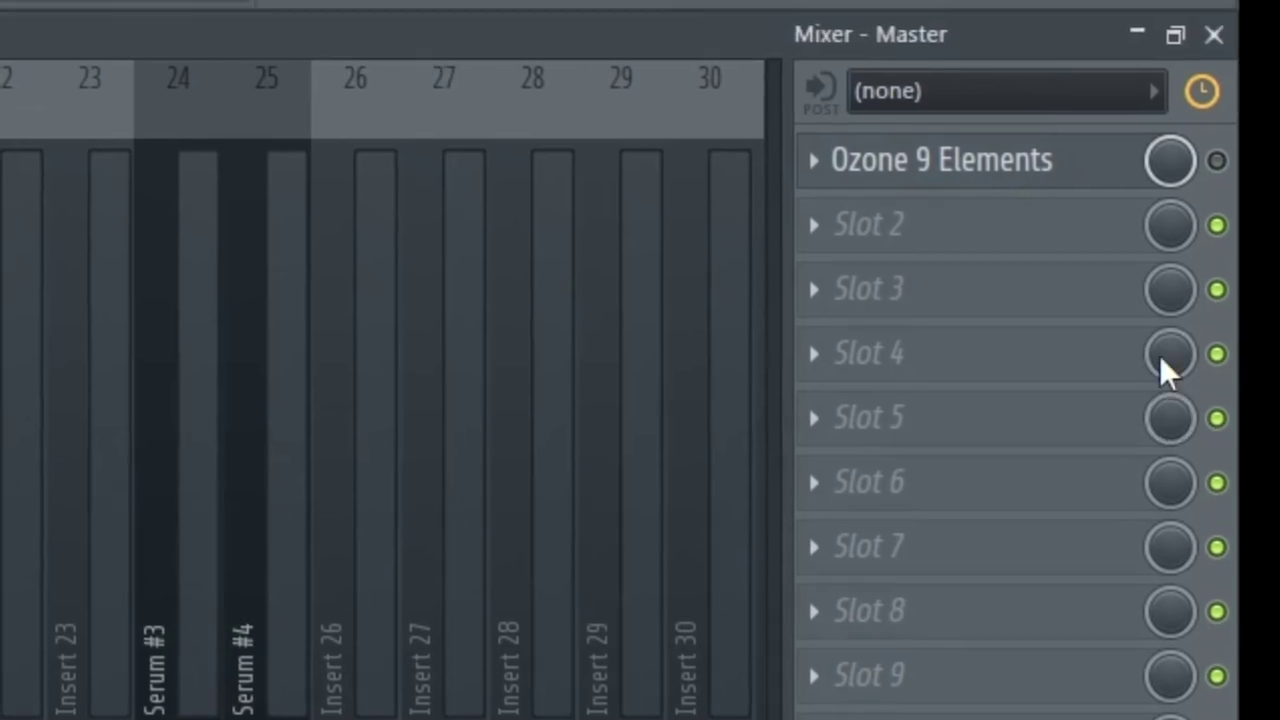
pyautogui.click(989, 231)
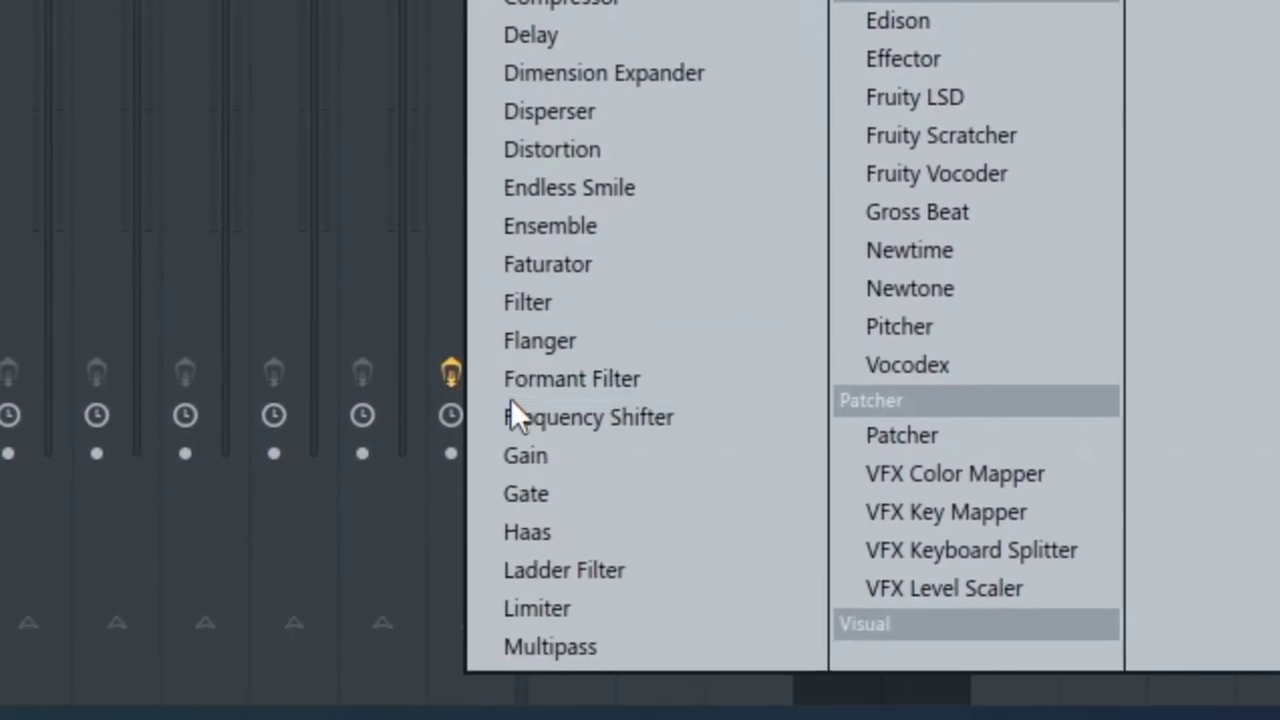
pyautogui.click(498, 666)
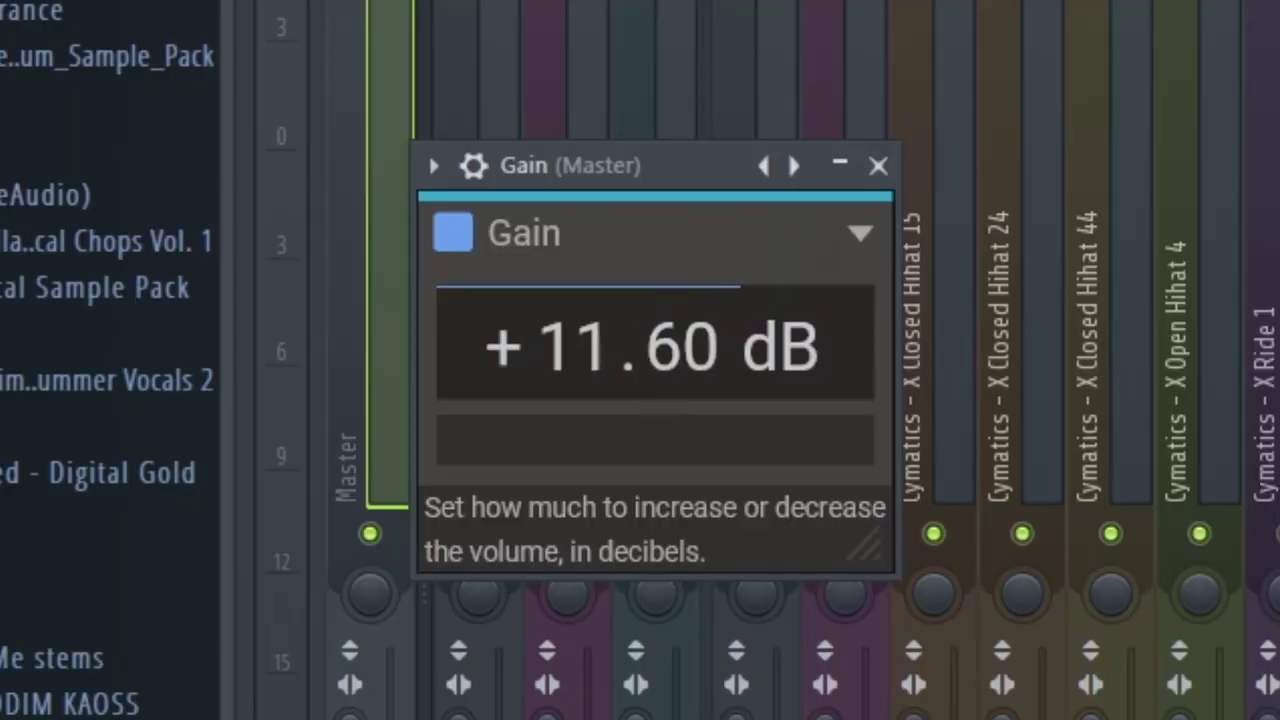
pyautogui.moveTo(474, 339); pyautogui.dragTo(474, 280)
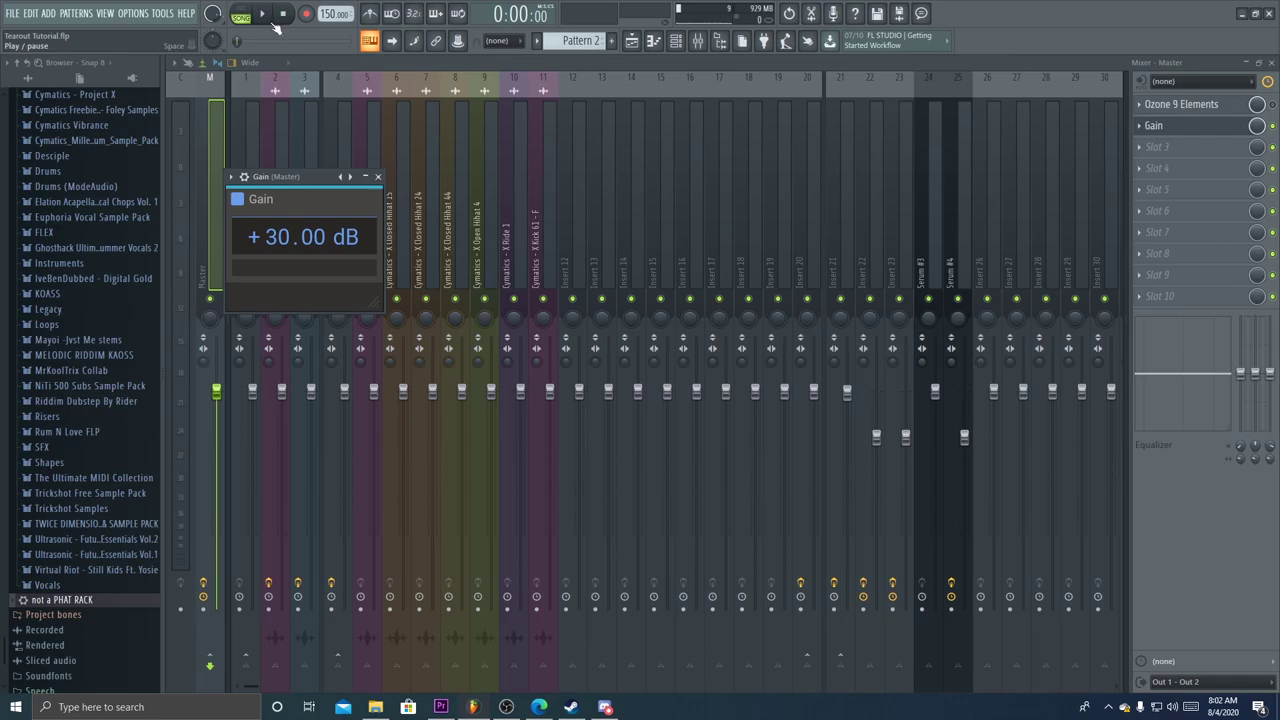
pyautogui.click(272, 20)
pyautogui.moveTo(336, 245); pyautogui.dragTo(336, 300)
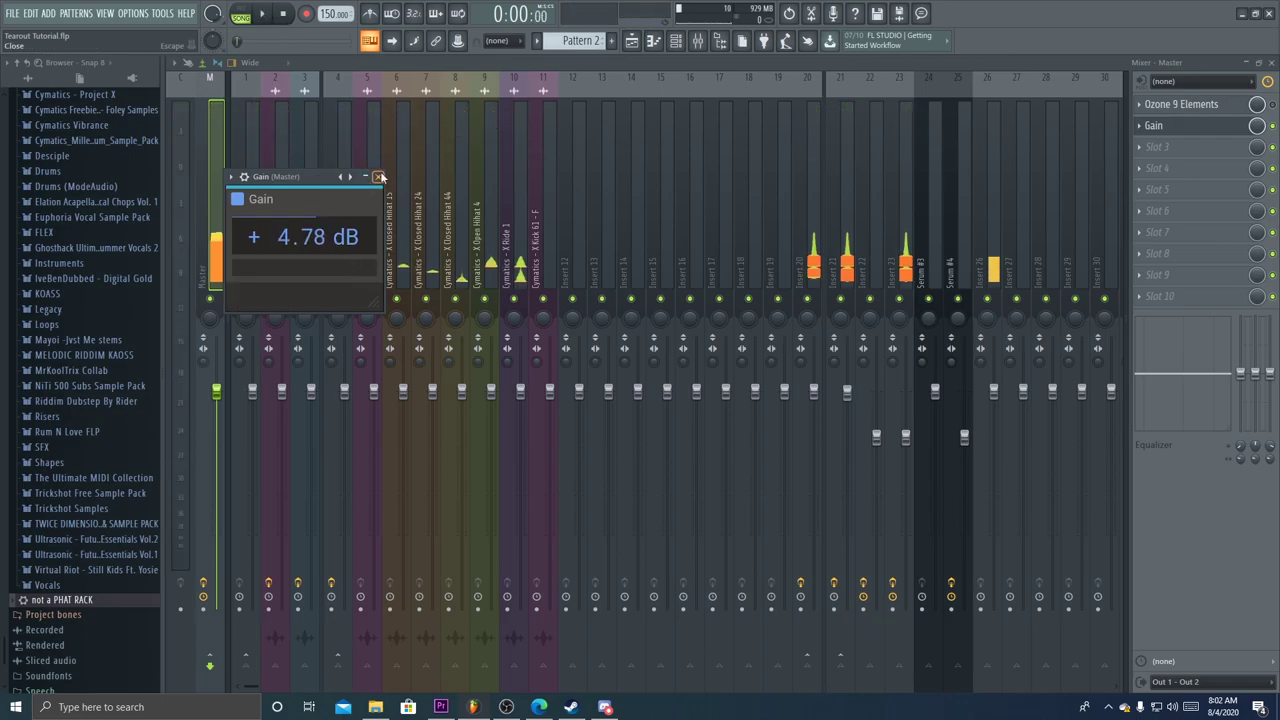
pyautogui.click(1153, 125)
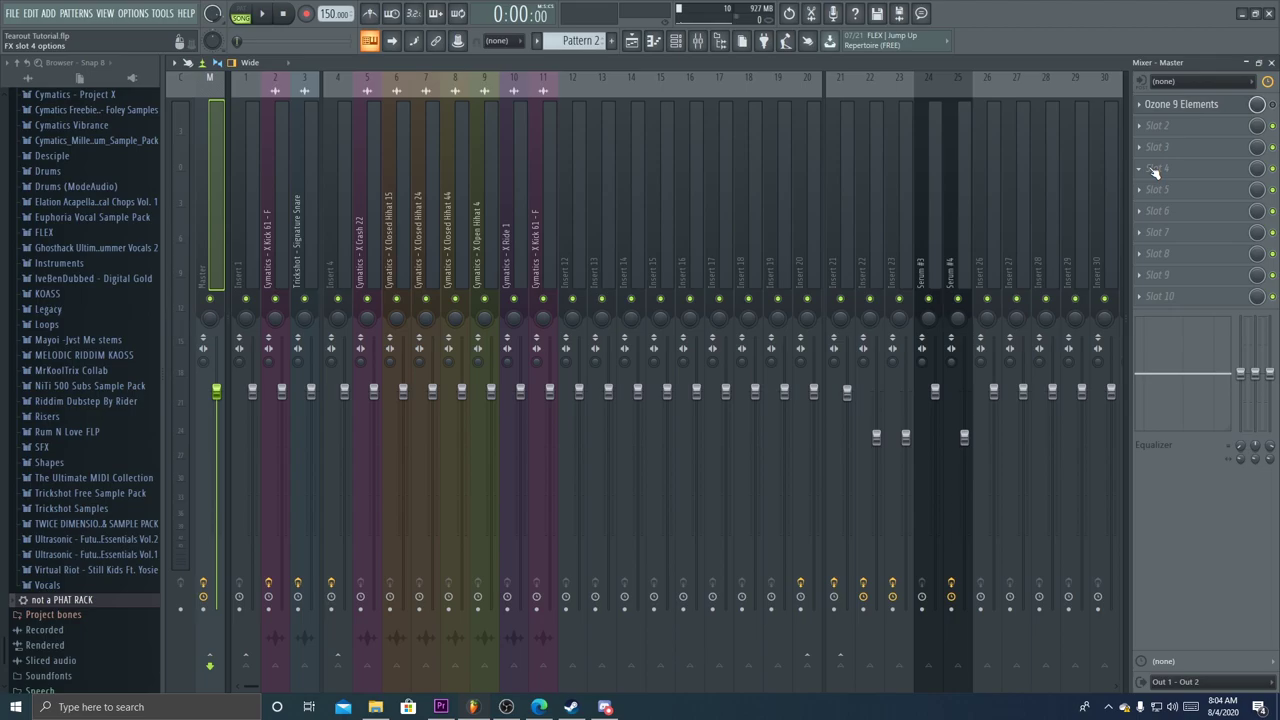
# Return to the playlist and play the full arrangement through once, then stop.
pyautogui.press('F5')
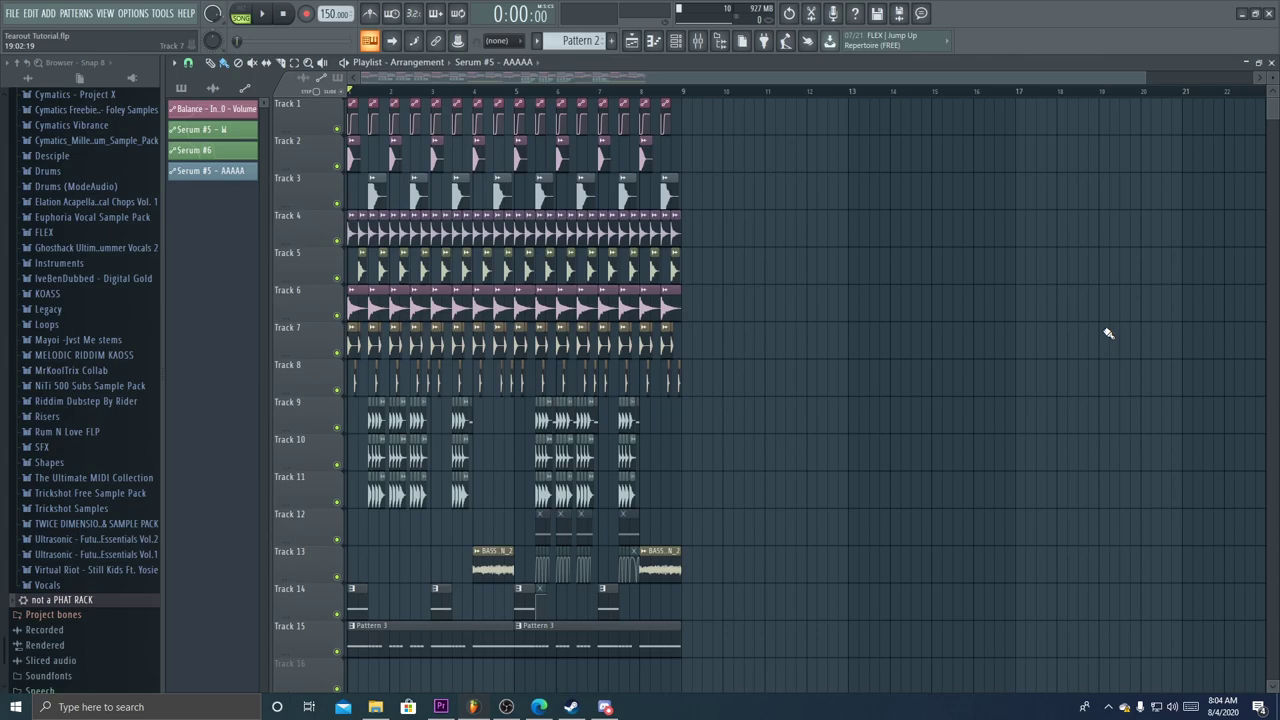
pyautogui.press('space')
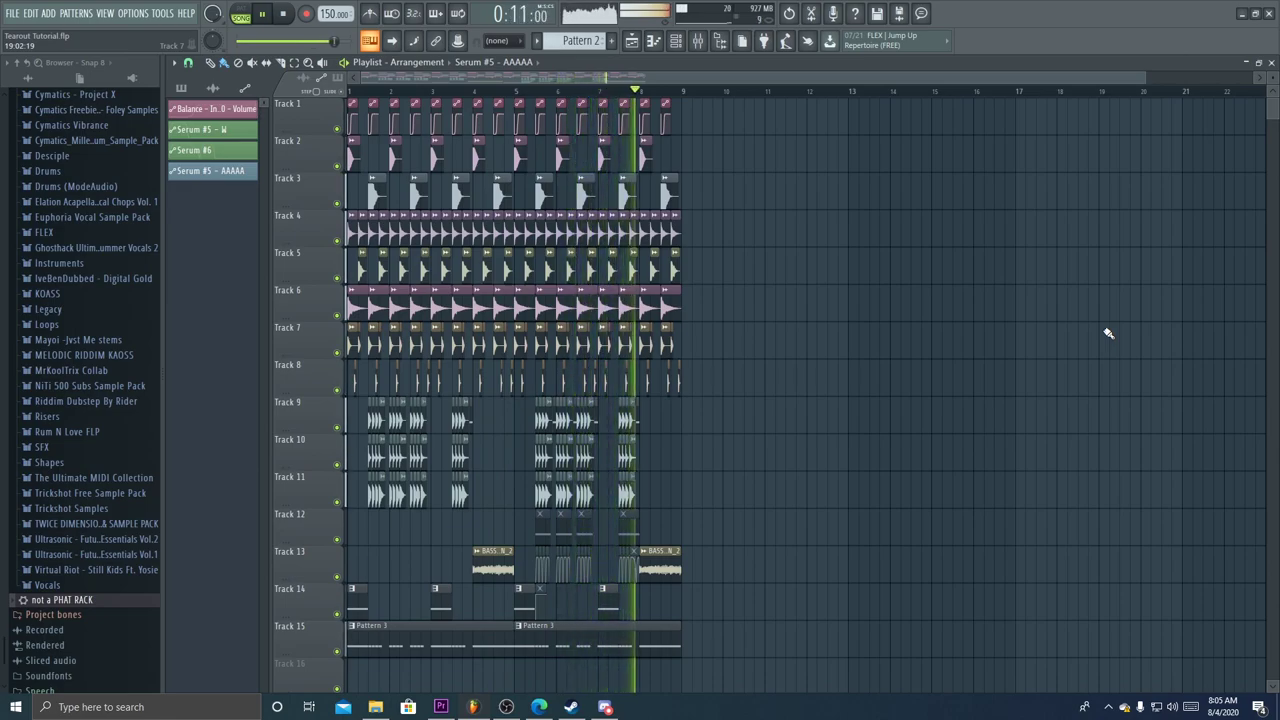
pyautogui.press('space')
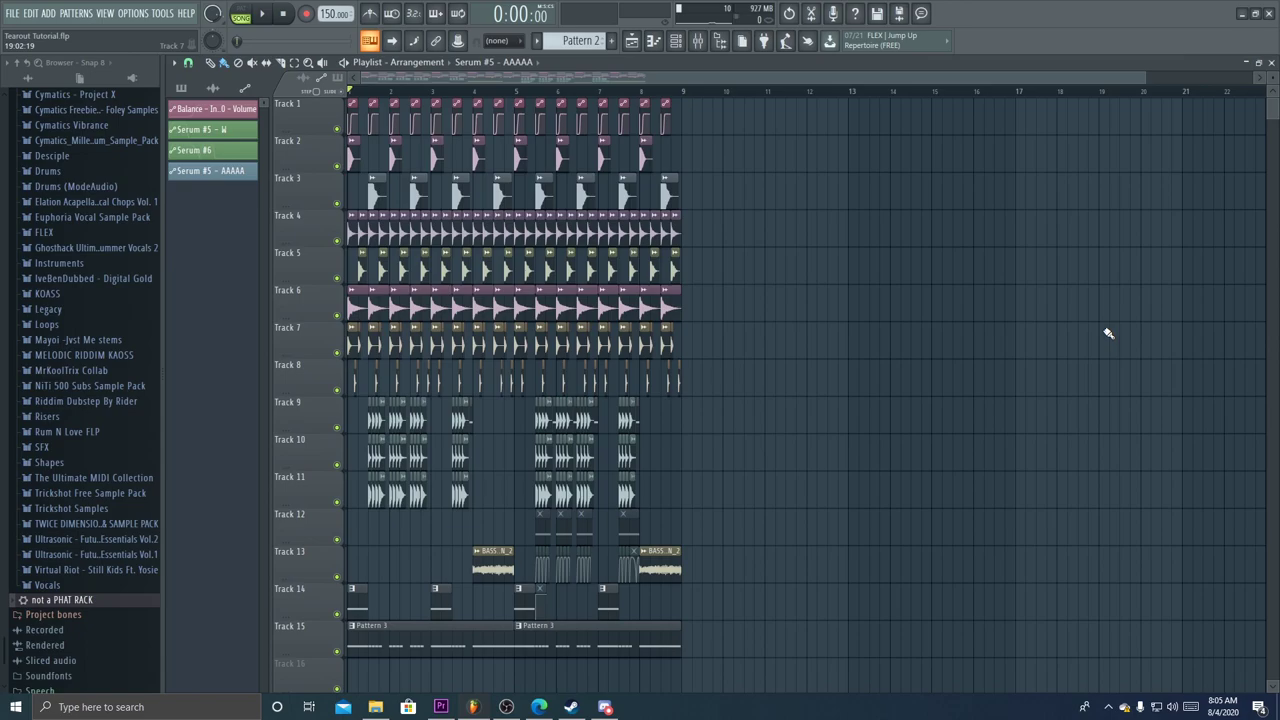
# Open Serum #3 from the channel rack to check the FX - Lazer patch, then close it.
pyautogui.click(676, 40)
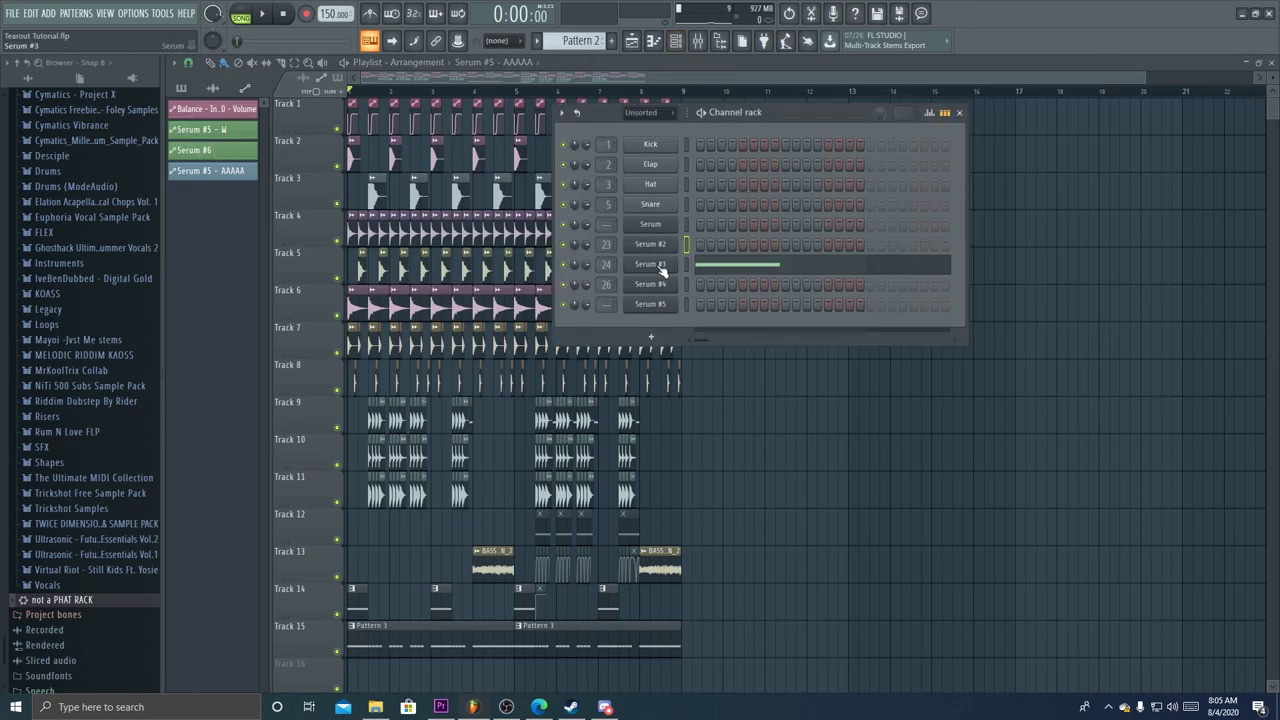
pyautogui.click(665, 270)
pyautogui.moveTo(503, 152); pyautogui.dragTo(635, 130)
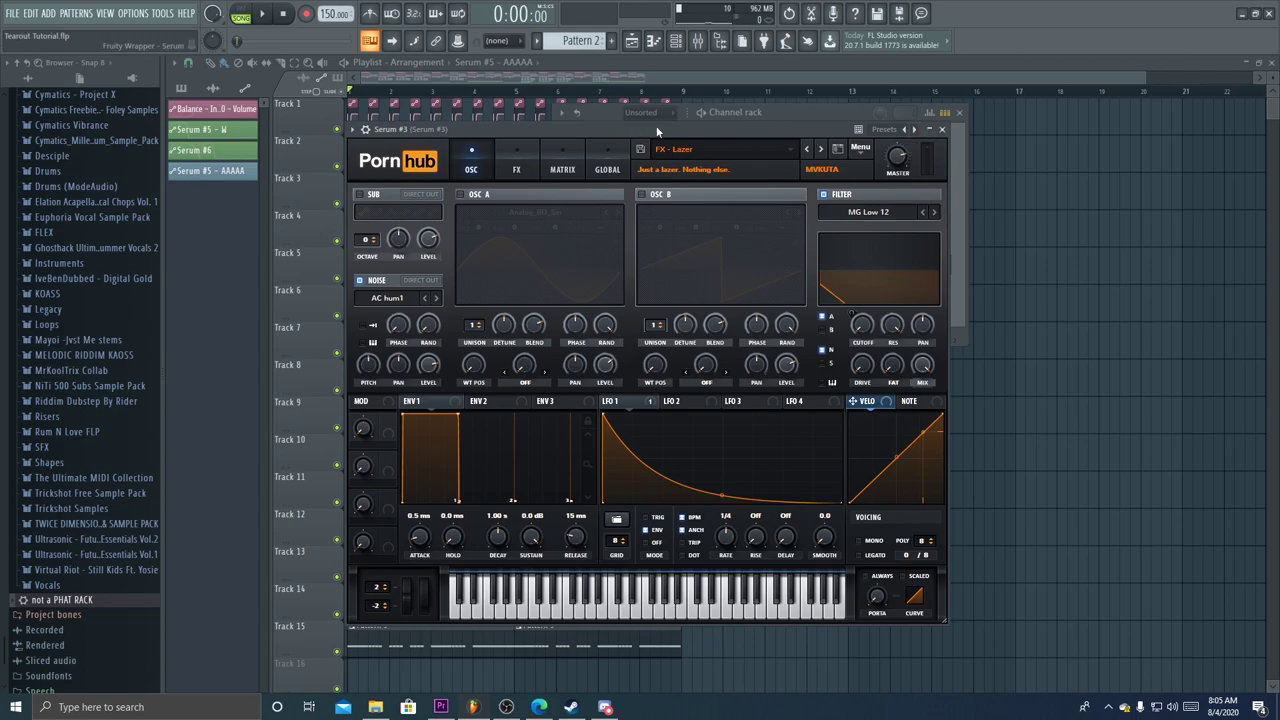
pyautogui.moveTo(655, 126)
pyautogui.mouseDown()
pyautogui.moveTo(730, 180)
pyautogui.moveTo(651, 125)
pyautogui.mouseUp()
pyautogui.click(938, 129)
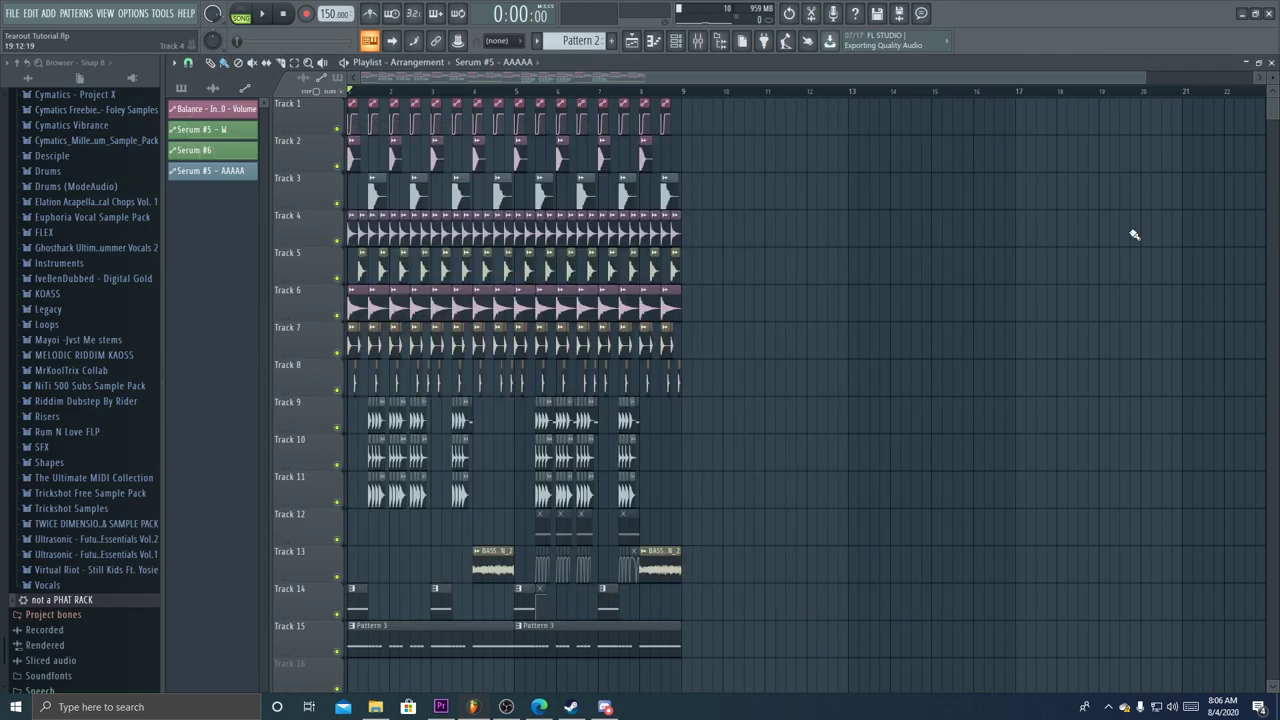